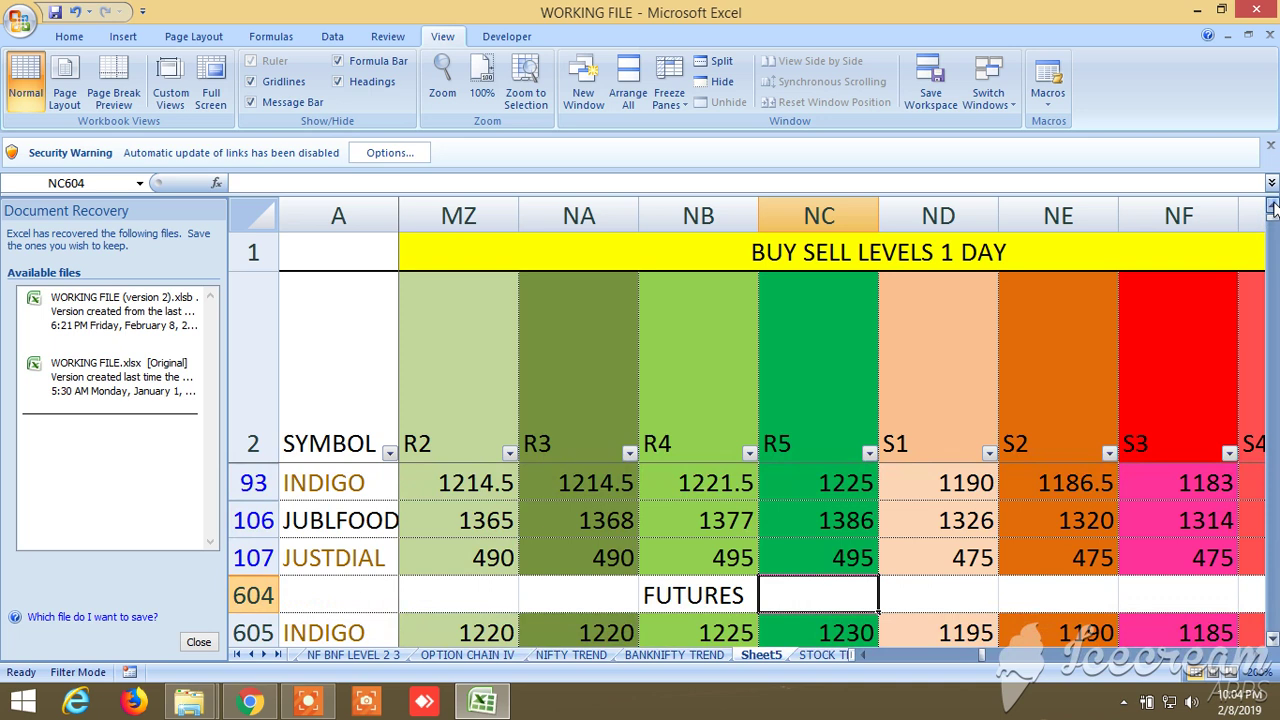
- Browse the Sheet5 buy and sell level blocks for the filtered stocks, starting from BUY SELL LEVELS 1 DAY
{"action": "left_click", "coordinate": [1183, 596]}
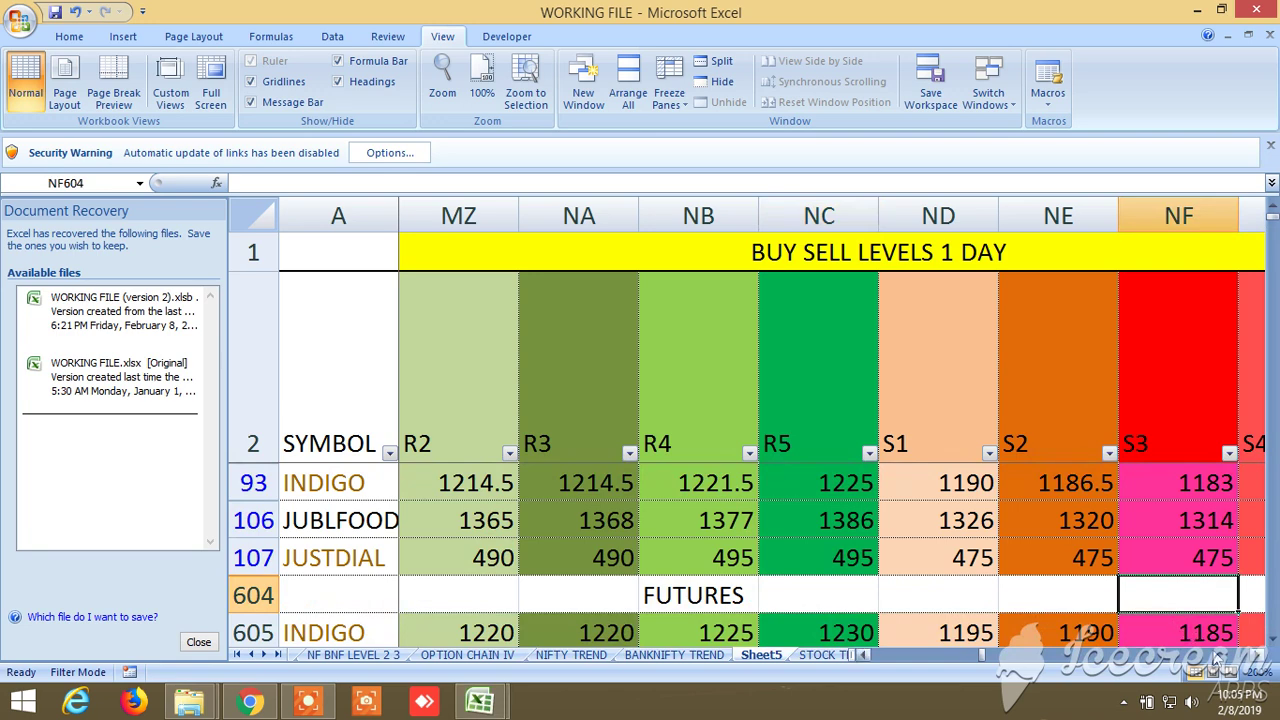
{"action": "left_click_drag", "start_coordinate": [1258, 656], "coordinate": [1260, 660]}
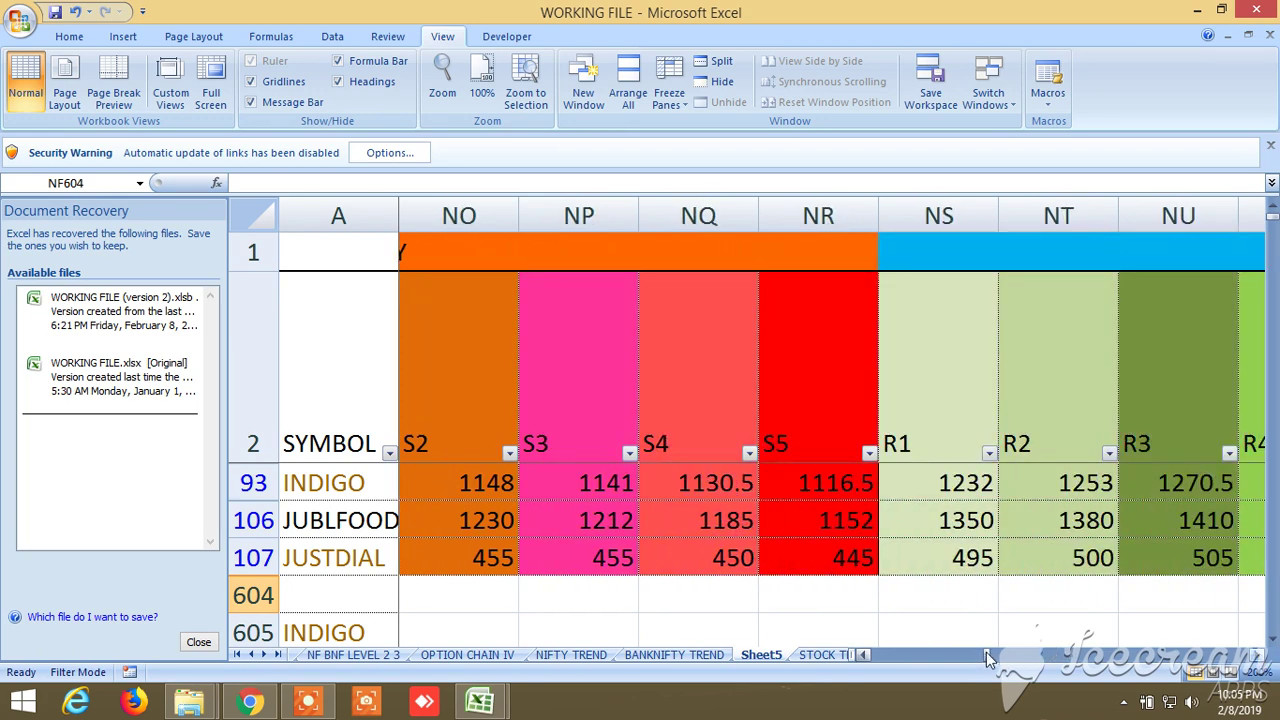
{"action": "left_click_drag", "start_coordinate": [987, 657], "coordinate": [1163, 652]}
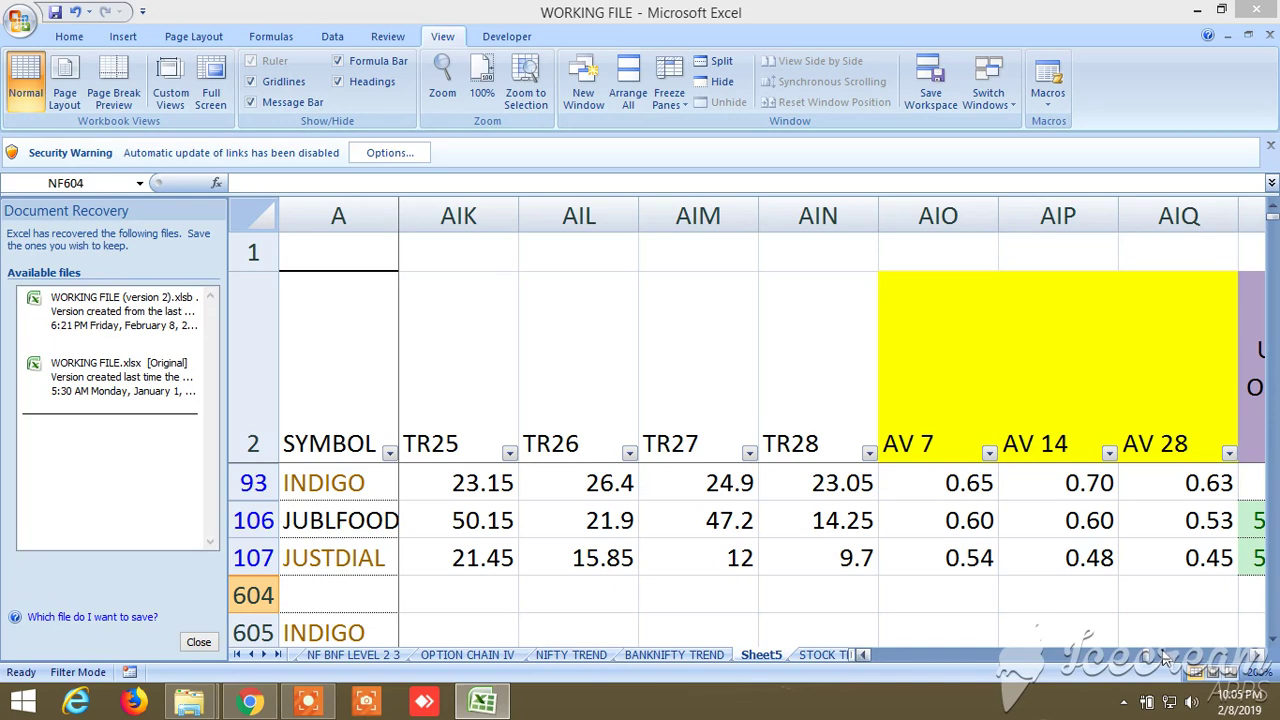
- Look through Sheet5's indicator and calculation columns, from the AV 7, 14 and 28 averages up to the new sell targets
{"action": "left_click", "coordinate": [1163, 656]}
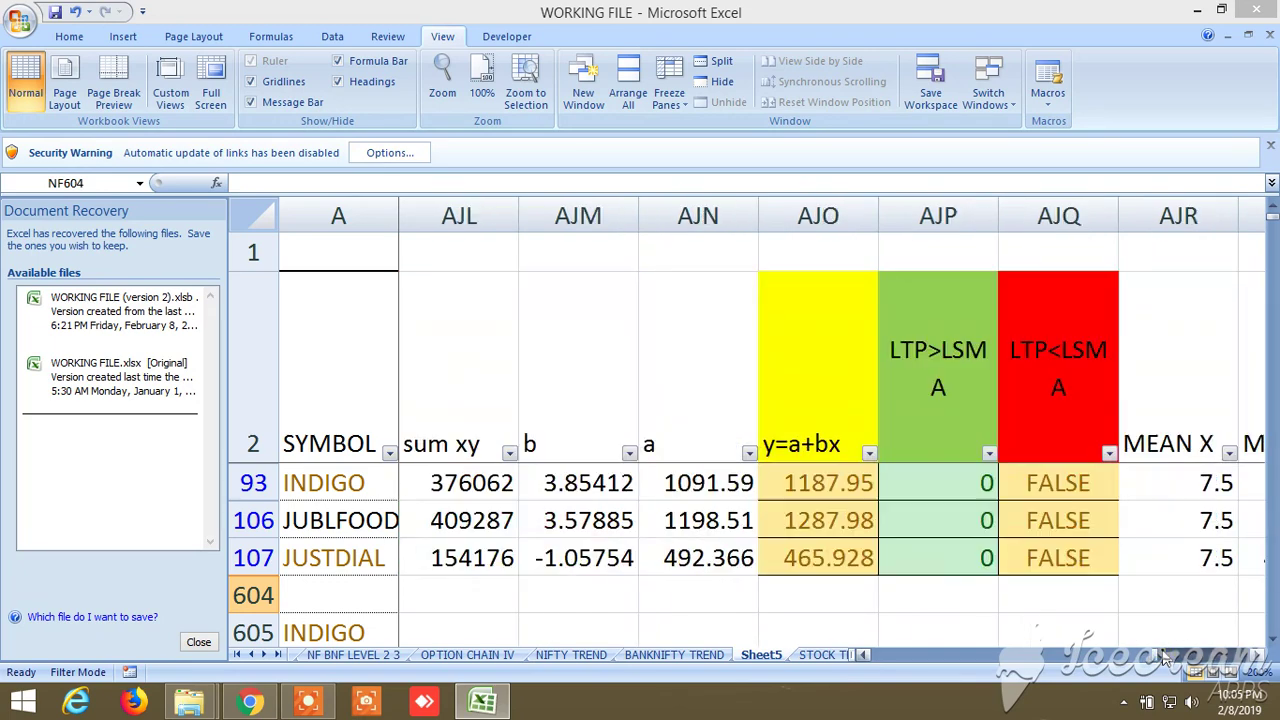
{"action": "left_click", "coordinate": [1163, 656]}
{"action": "left_click", "coordinate": [1165, 657]}
{"action": "left_click", "coordinate": [1165, 657]}
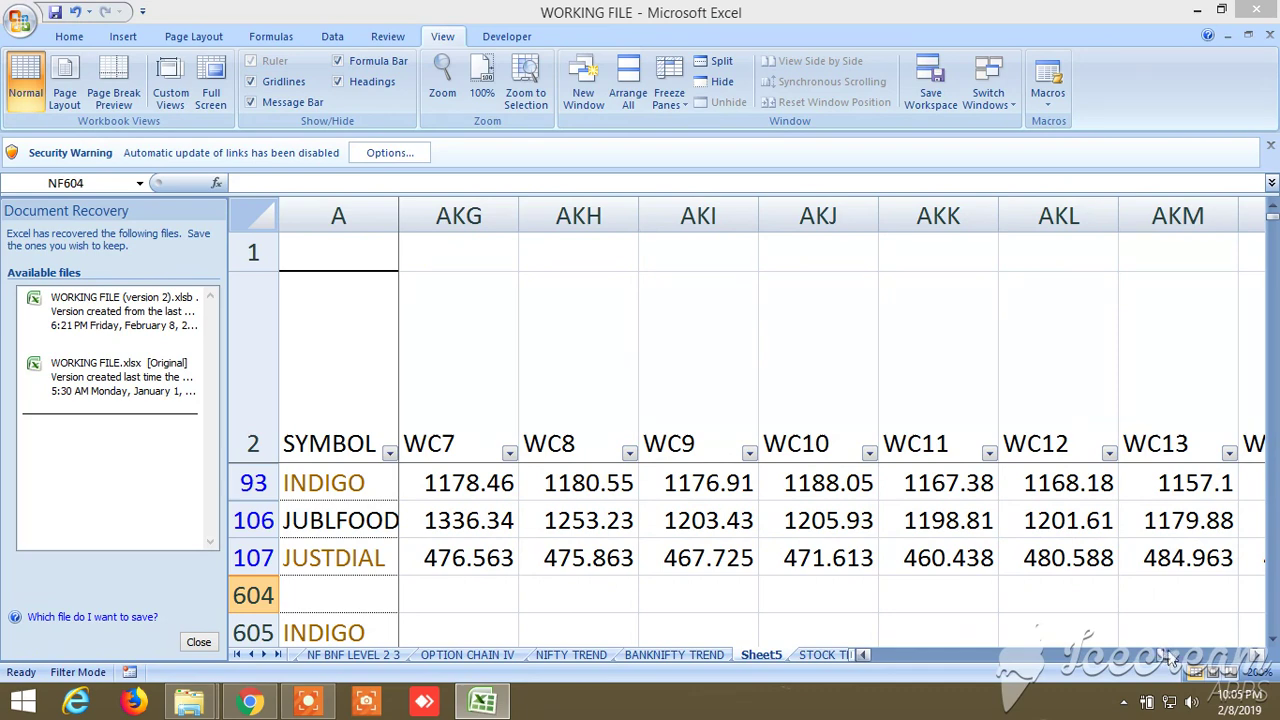
{"action": "left_click", "coordinate": [1168, 656]}
{"action": "left_click", "coordinate": [1170, 656]}
{"action": "left_click", "coordinate": [1170, 656]}
{"action": "left_click", "coordinate": [1175, 656]}
{"action": "left_click", "coordinate": [1180, 657]}
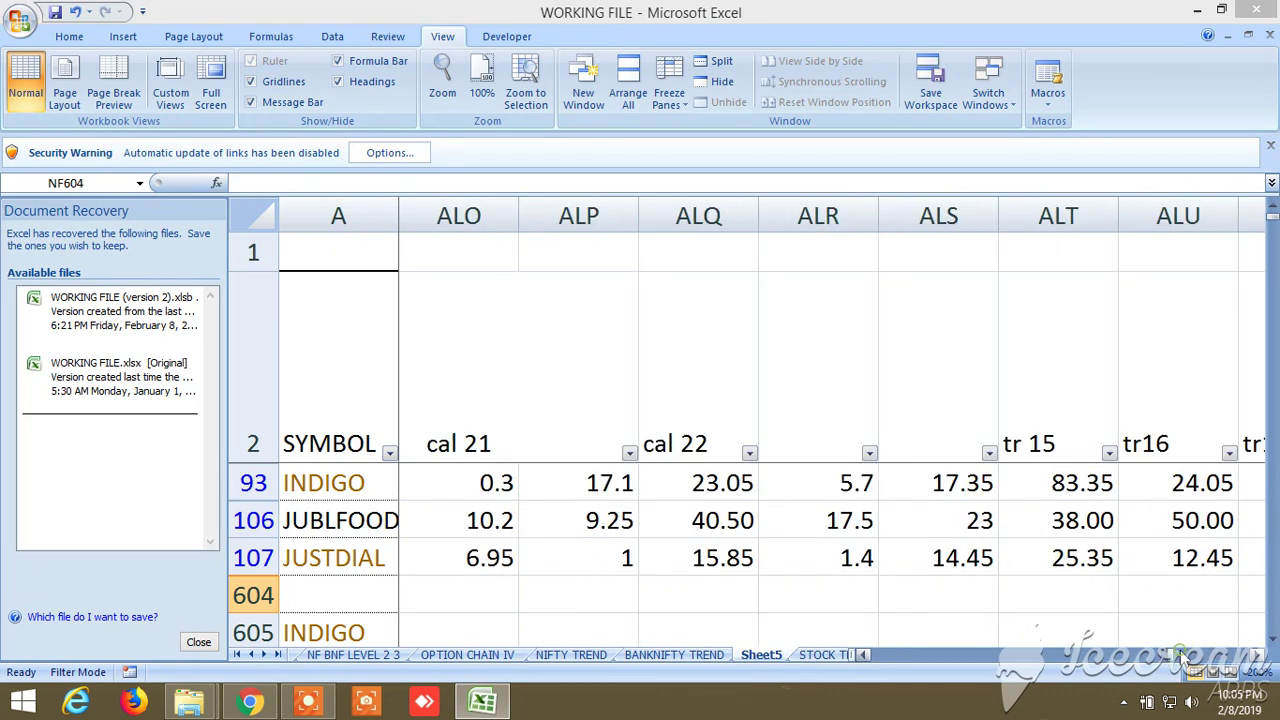
{"action": "left_click", "coordinate": [1181, 657]}
{"action": "left_click", "coordinate": [1181, 657]}
{"action": "left_click", "coordinate": [1181, 656]}
{"action": "left_click", "coordinate": [1181, 655]}
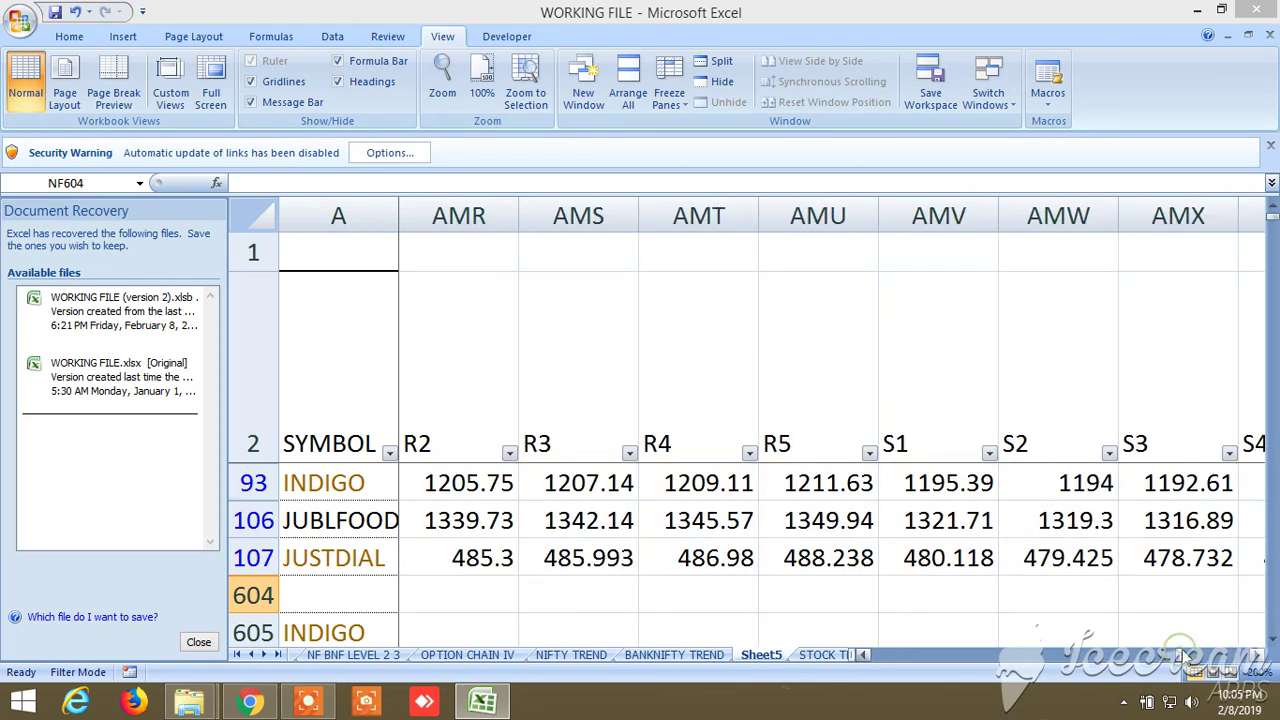
{"action": "left_click", "coordinate": [1183, 655]}
{"action": "left_click", "coordinate": [1186, 655]}
{"action": "left_click", "coordinate": [1188, 654]}
{"action": "left_click", "coordinate": [1193, 653]}
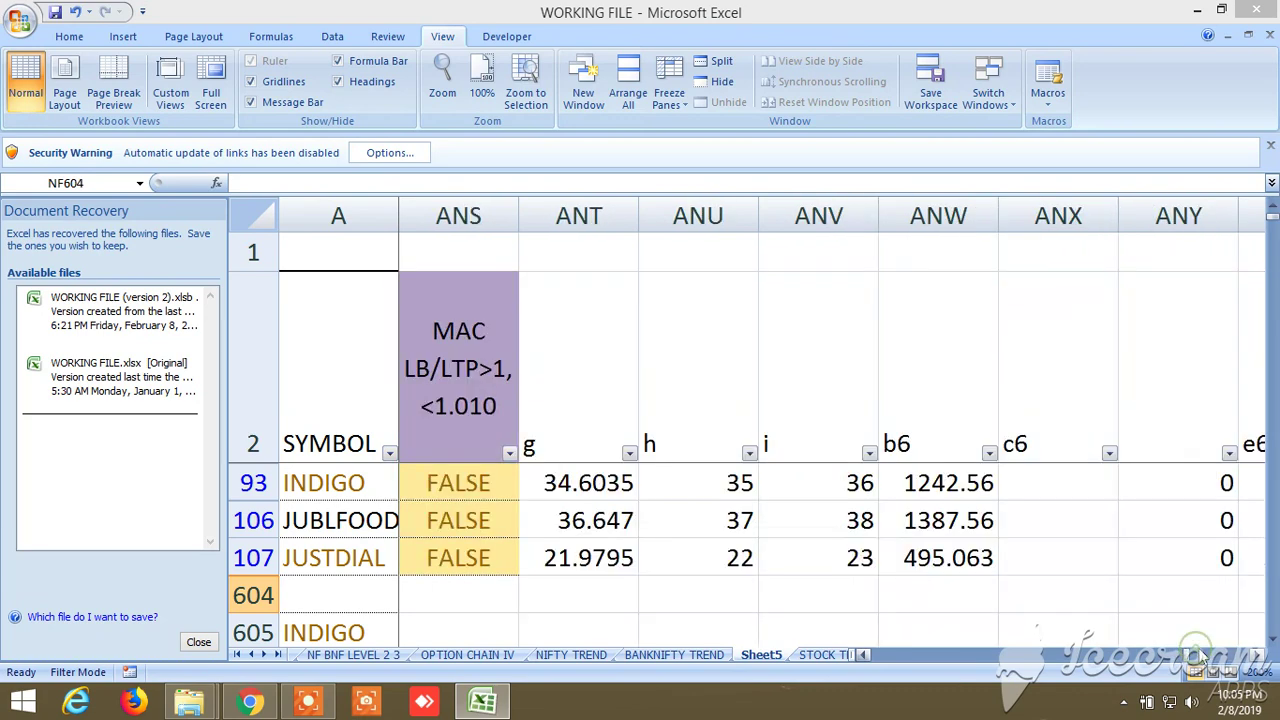
{"action": "left_click", "coordinate": [1196, 654]}
{"action": "left_click", "coordinate": [1200, 655]}
{"action": "left_click", "coordinate": [1205, 656]}
{"action": "left_click", "coordinate": [1210, 657]}
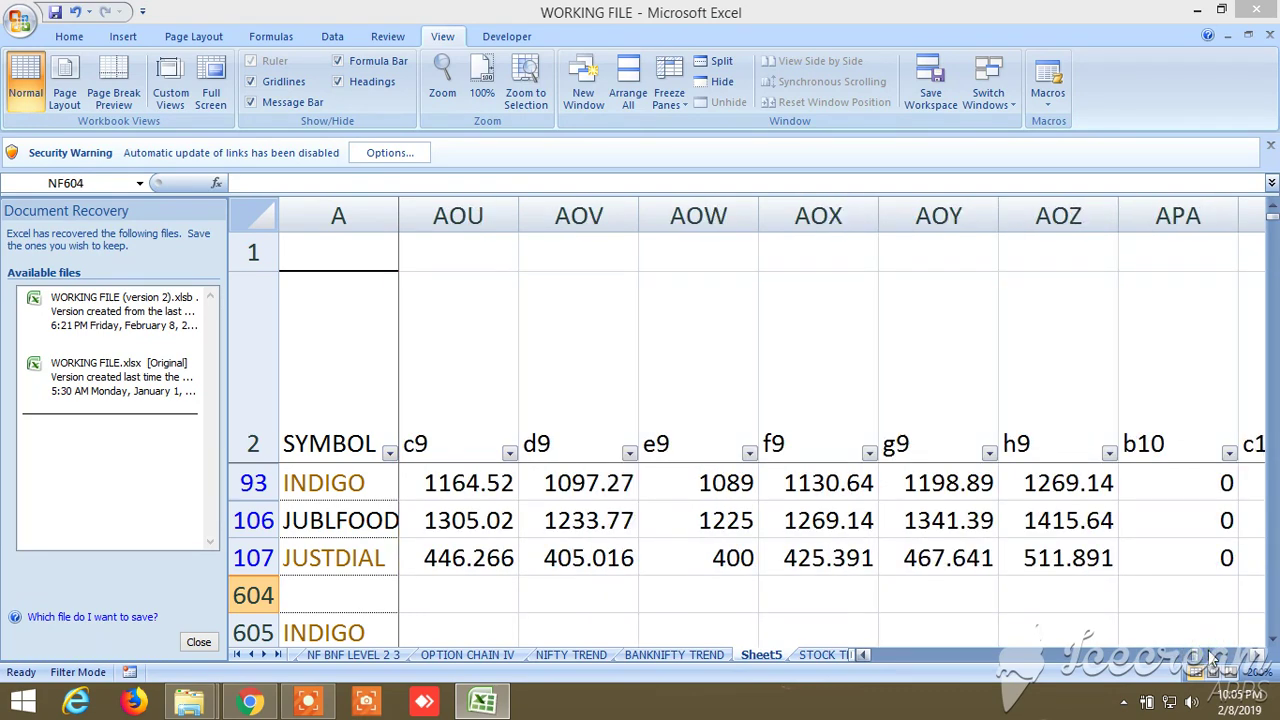
{"action": "left_click", "coordinate": [1210, 657]}
{"action": "left_click", "coordinate": [1210, 657]}
{"action": "left_click", "coordinate": [1210, 657]}
{"action": "left_click", "coordinate": [1210, 657]}
{"action": "left_click", "coordinate": [1210, 657]}
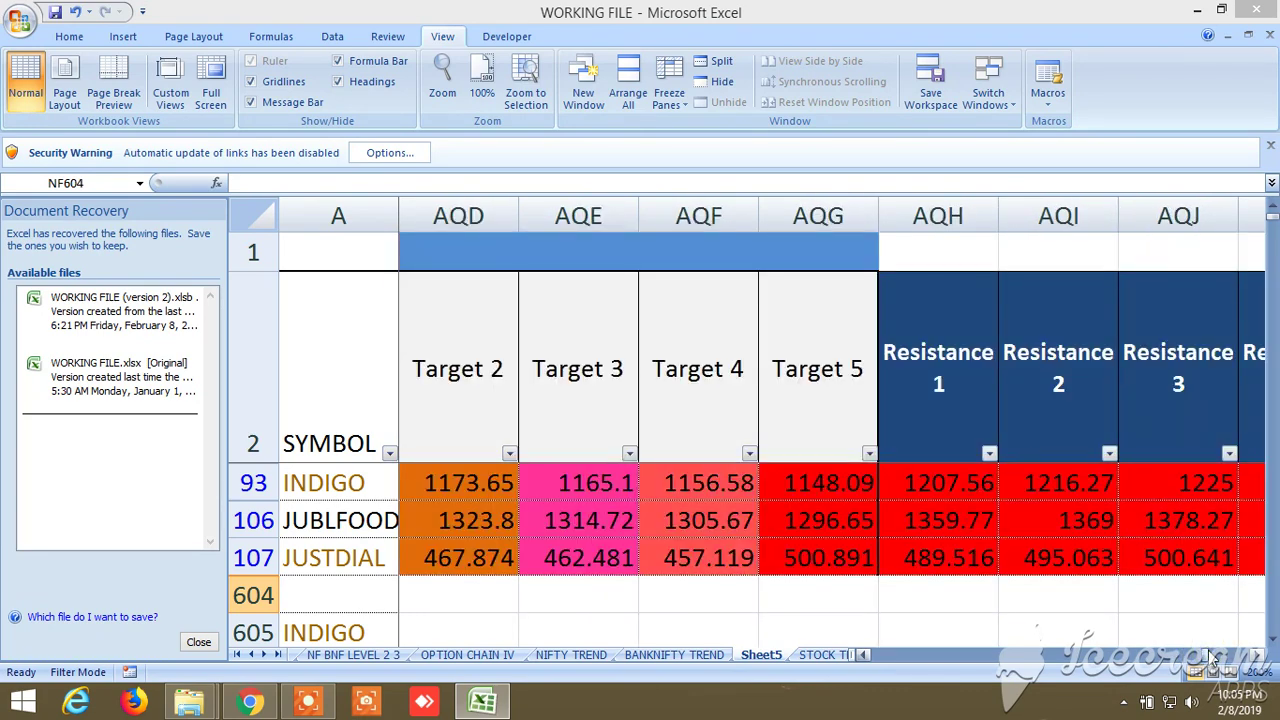
- Examine the NEW BUY SELL LEVEL 1 targets and the resistance, support, H-level and LTP condition columns beyond them for the filtered stocks
{"action": "left_click", "coordinate": [866, 655]}
{"action": "left_click", "coordinate": [866, 655]}
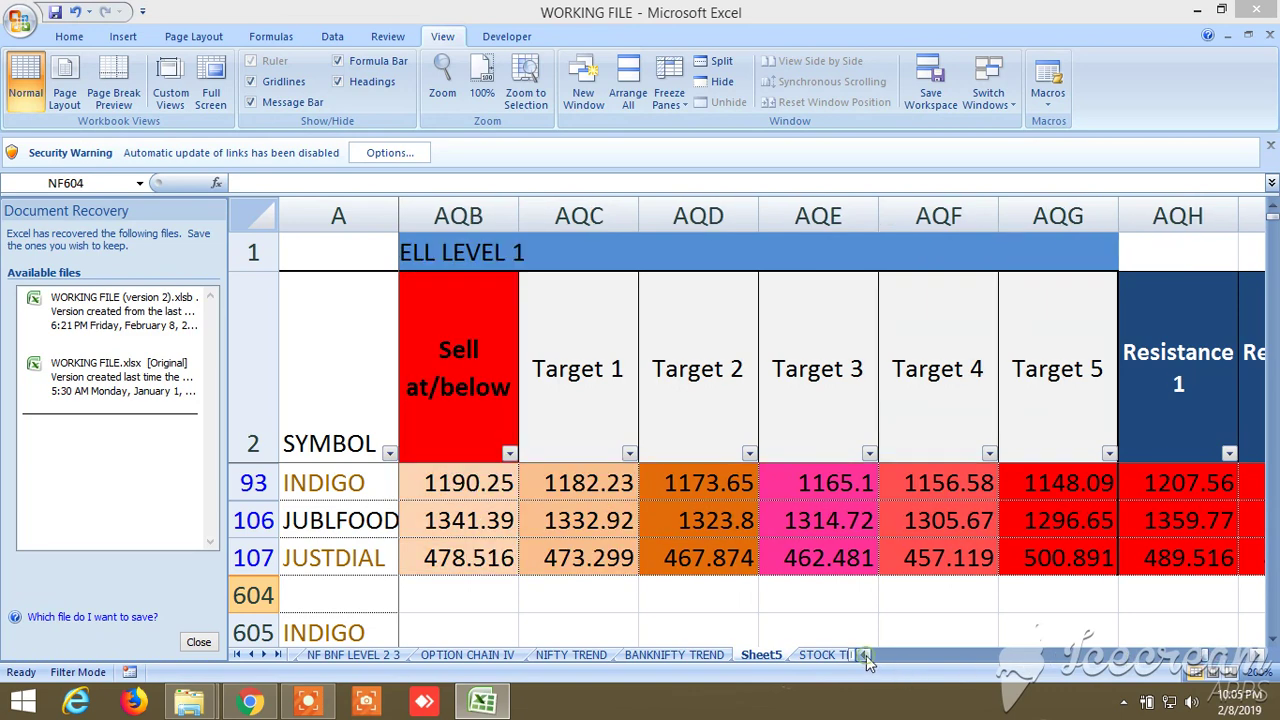
{"action": "left_click", "coordinate": [866, 655]}
{"action": "left_click", "coordinate": [866, 655]}
{"action": "left_click", "coordinate": [866, 655]}
{"action": "left_click", "coordinate": [866, 655]}
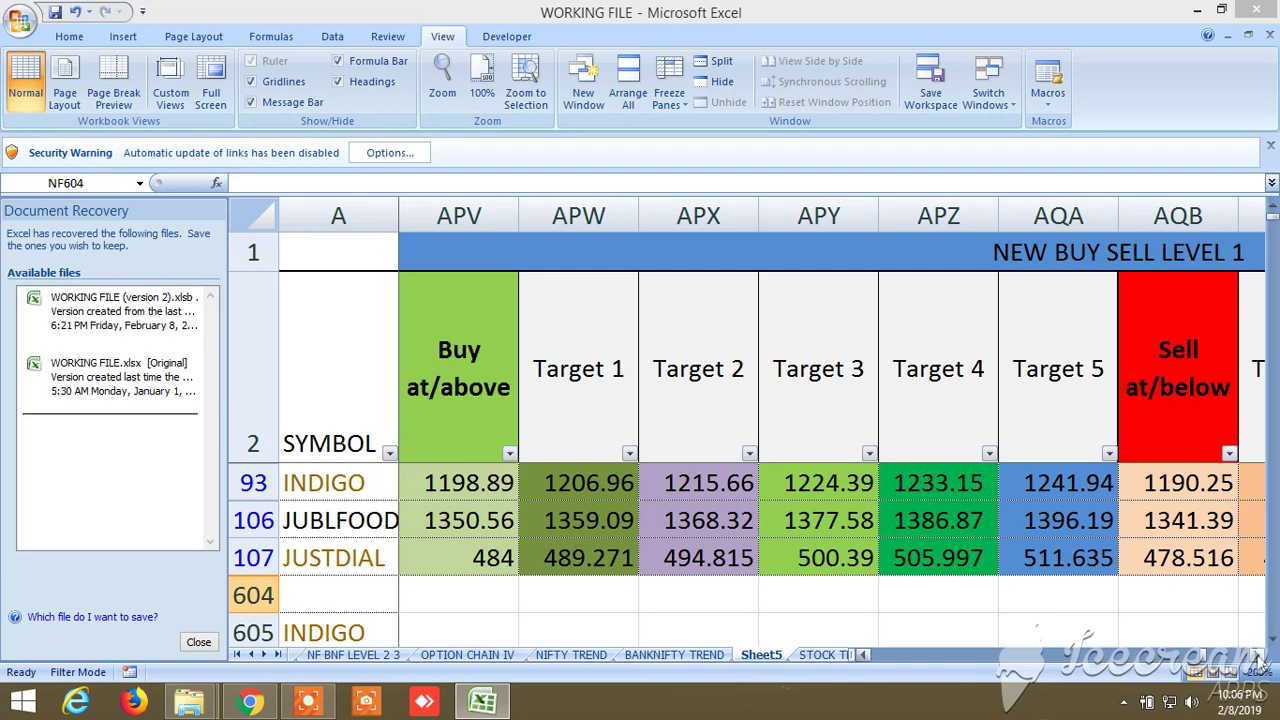
{"action": "left_click", "coordinate": [1258, 656]}
{"action": "left_click", "coordinate": [1258, 657]}
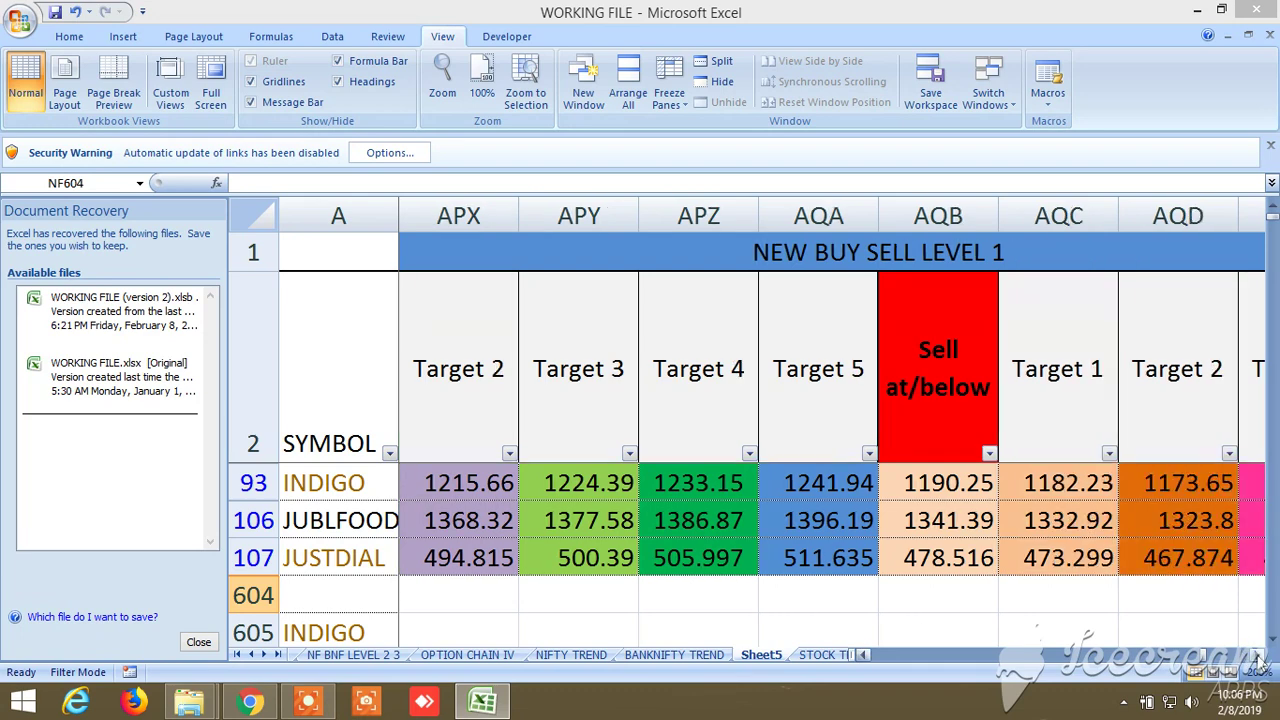
{"action": "left_click", "coordinate": [1258, 657]}
{"action": "left_click", "coordinate": [1258, 657]}
{"action": "left_click", "coordinate": [1258, 657]}
{"action": "left_click", "coordinate": [1258, 657]}
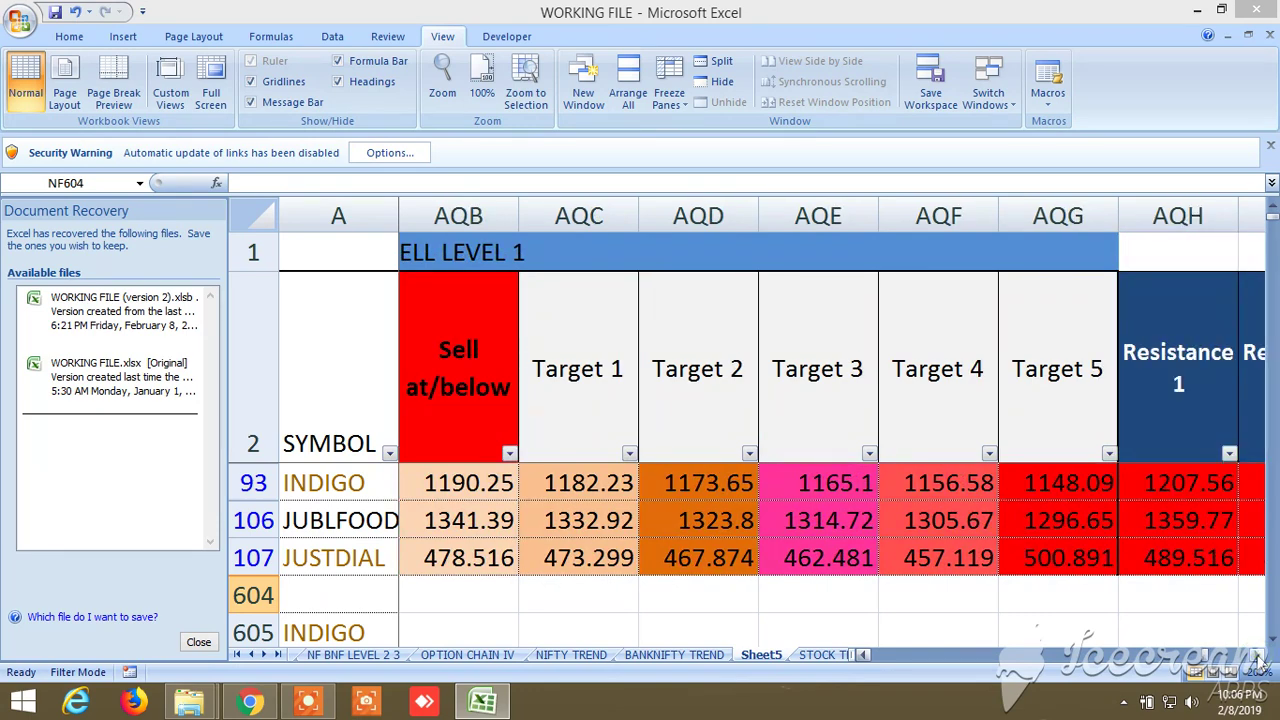
{"action": "left_click_drag", "start_coordinate": [1258, 657], "coordinate": [1258, 660]}
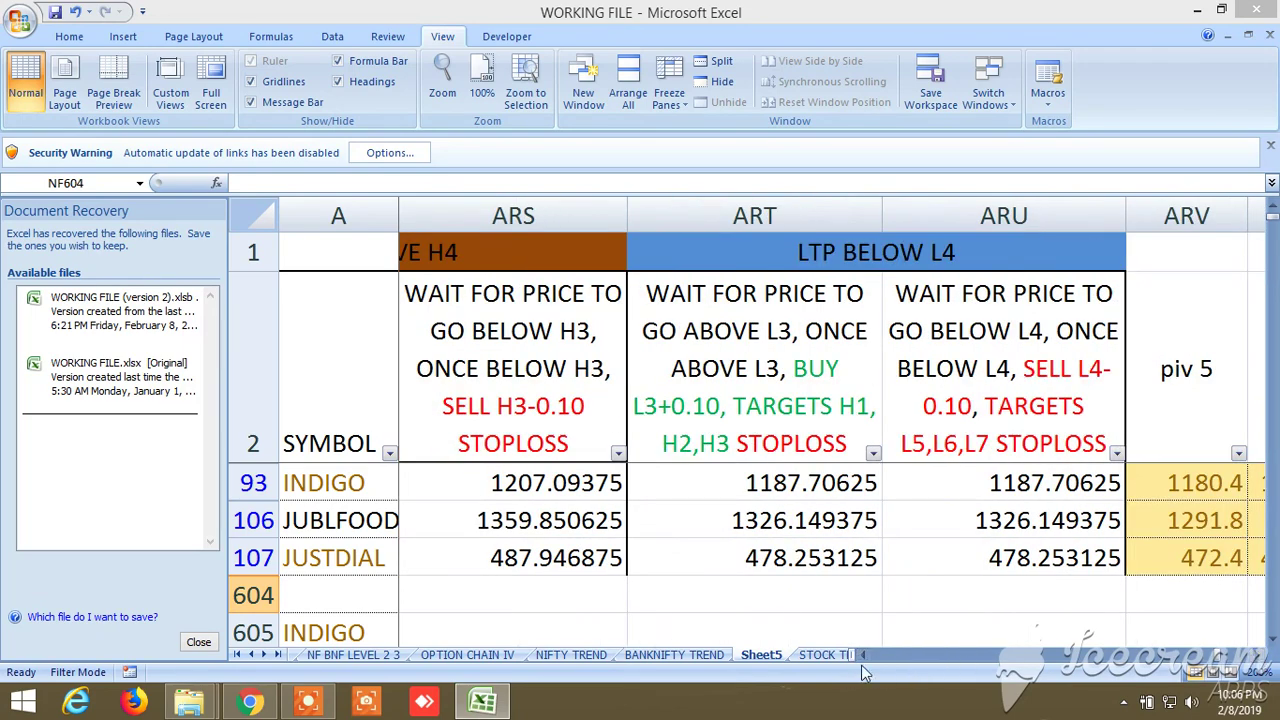
{"action": "left_click_drag", "start_coordinate": [863, 657], "coordinate": [863, 657]}
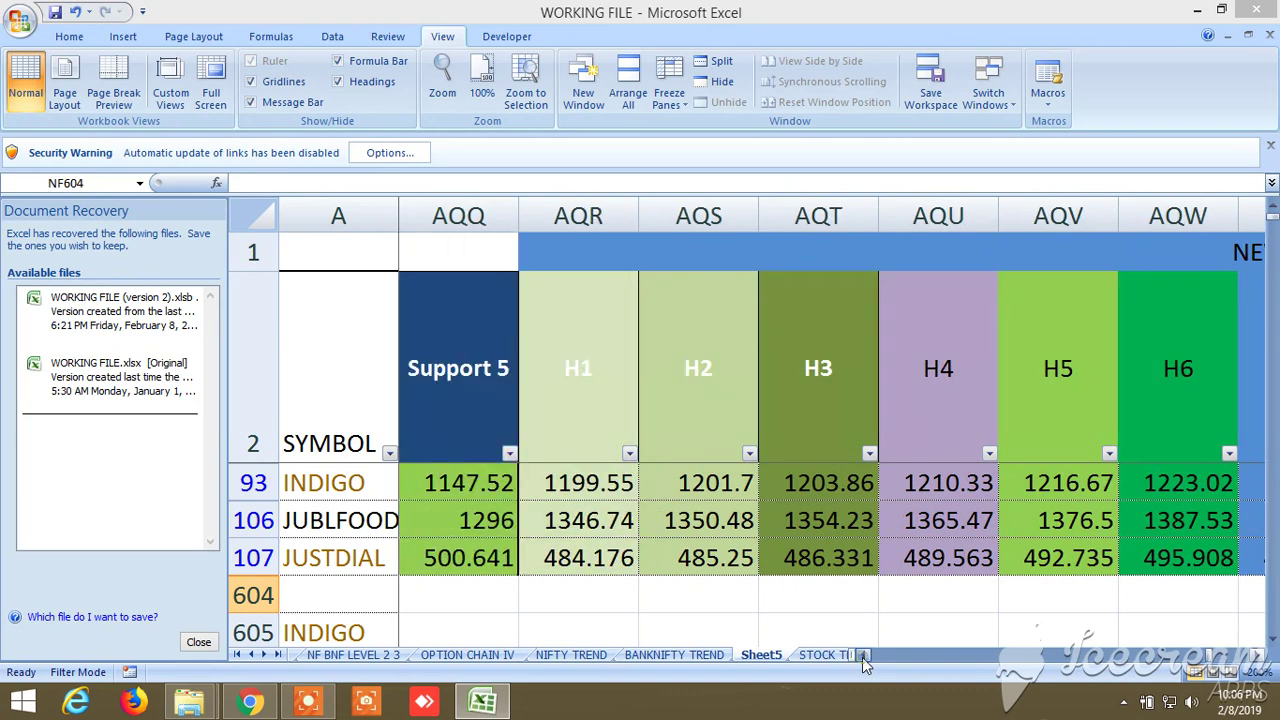
- Open the NF BNF LEVELS sheet and examine the Fibonacci and conventional pivot levels for BANKNIFTY and NIFTY
{"action": "left_click", "coordinate": [345, 656]}
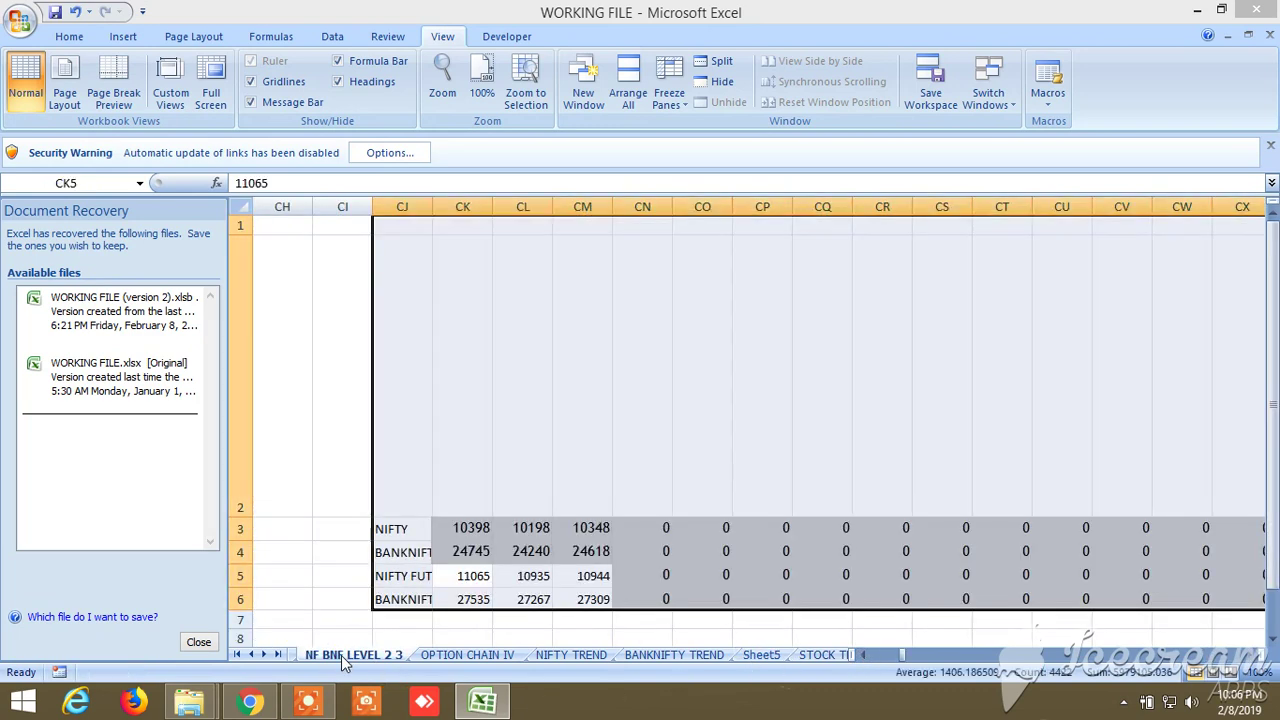
{"action": "left_click", "coordinate": [251, 654]}
{"action": "left_click", "coordinate": [251, 654]}
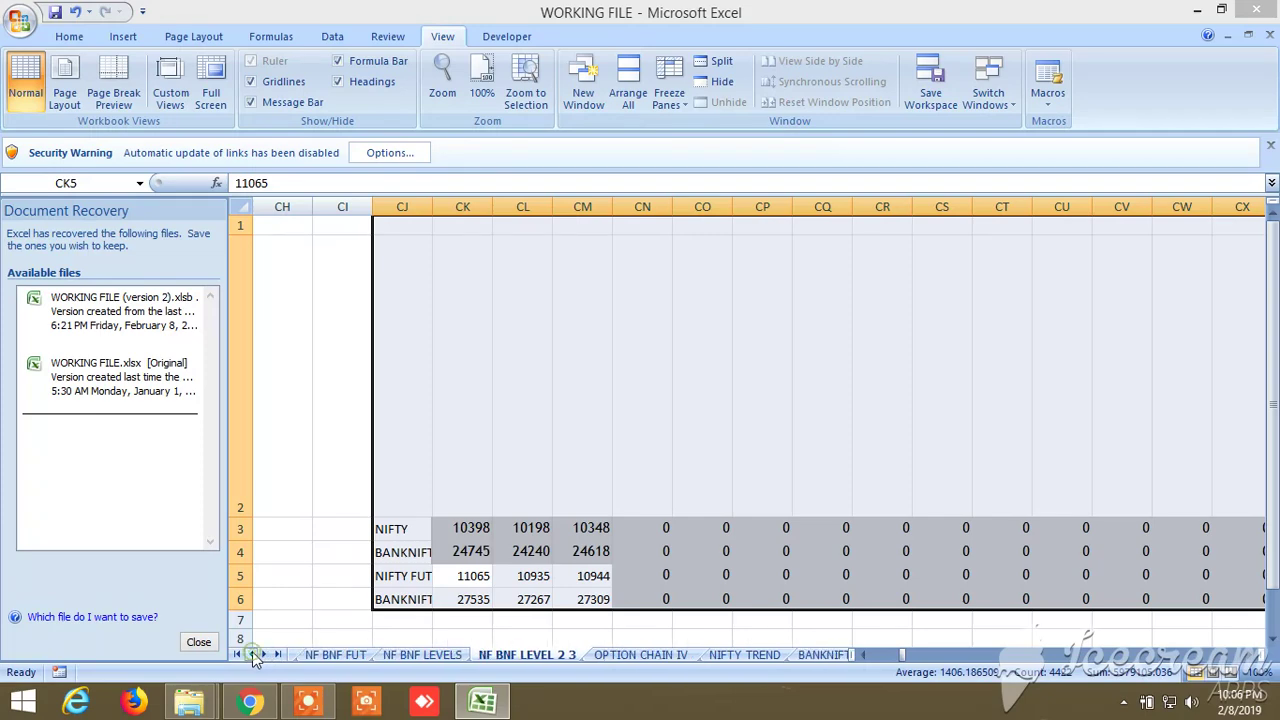
{"action": "left_click", "coordinate": [400, 656]}
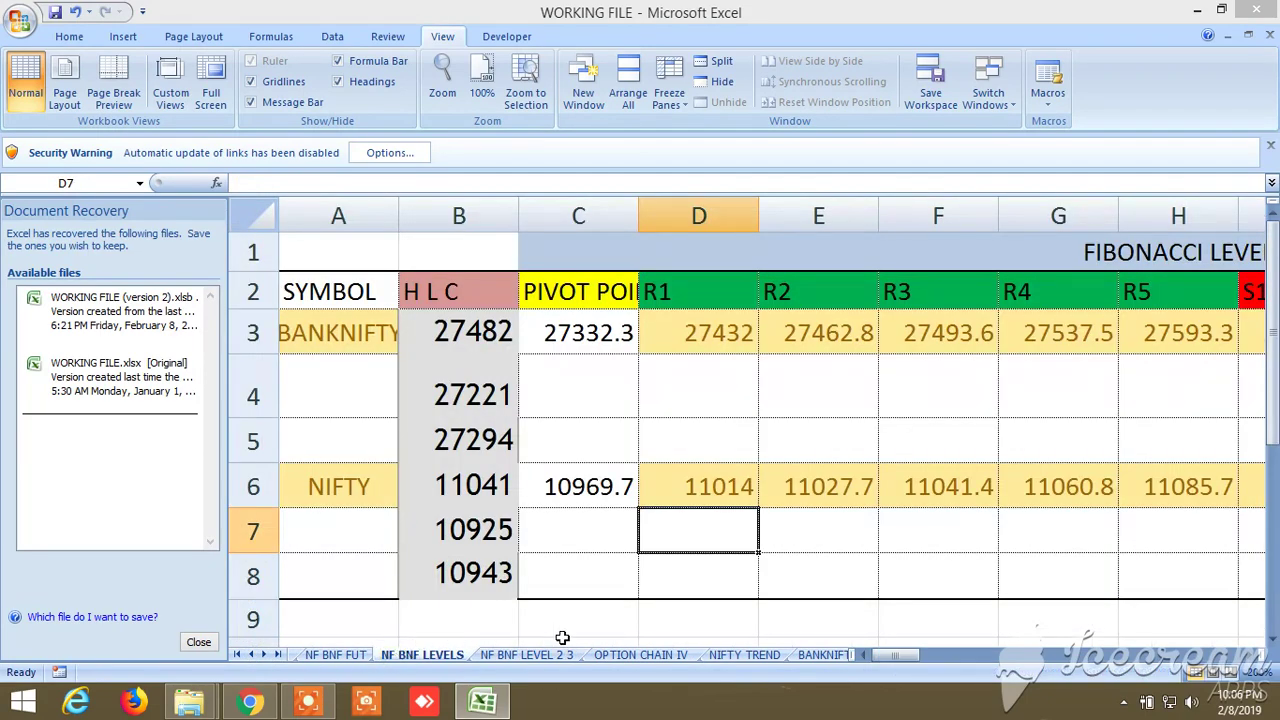
{"action": "left_click", "coordinate": [1257, 655]}
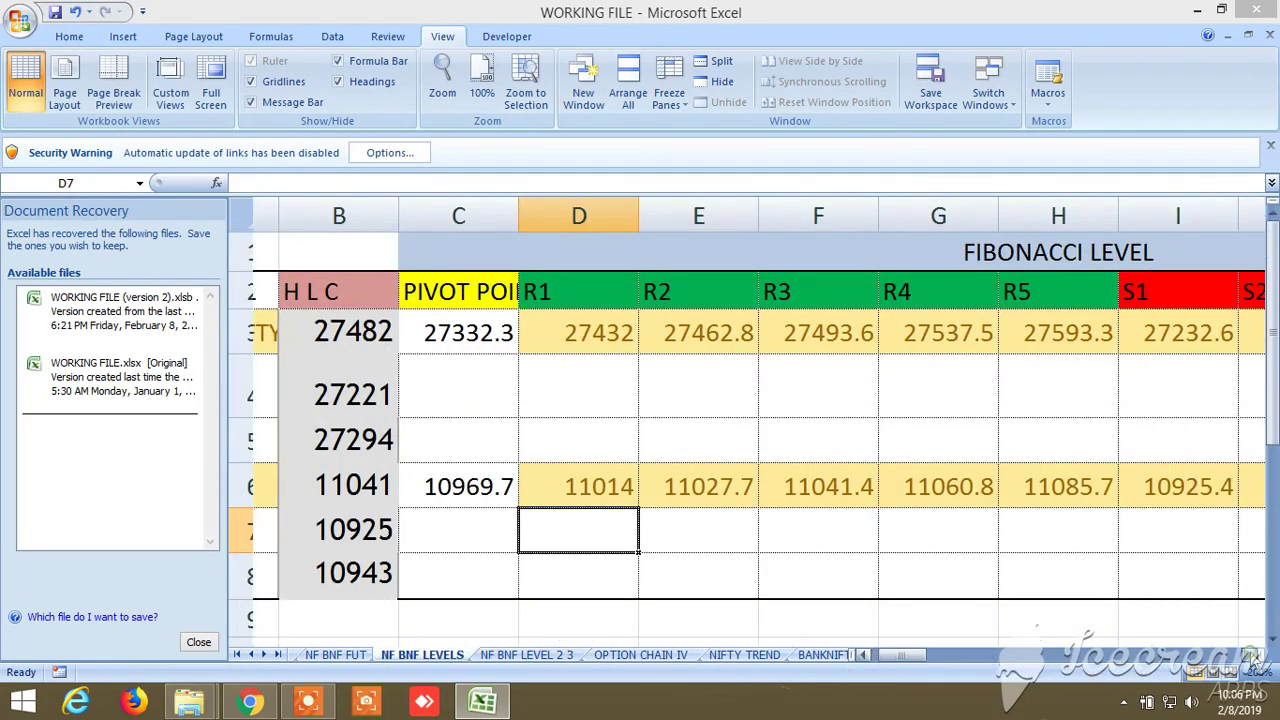
{"action": "left_click", "coordinate": [1257, 655]}
{"action": "left_click", "coordinate": [1257, 655]}
{"action": "left_click", "coordinate": [1257, 655]}
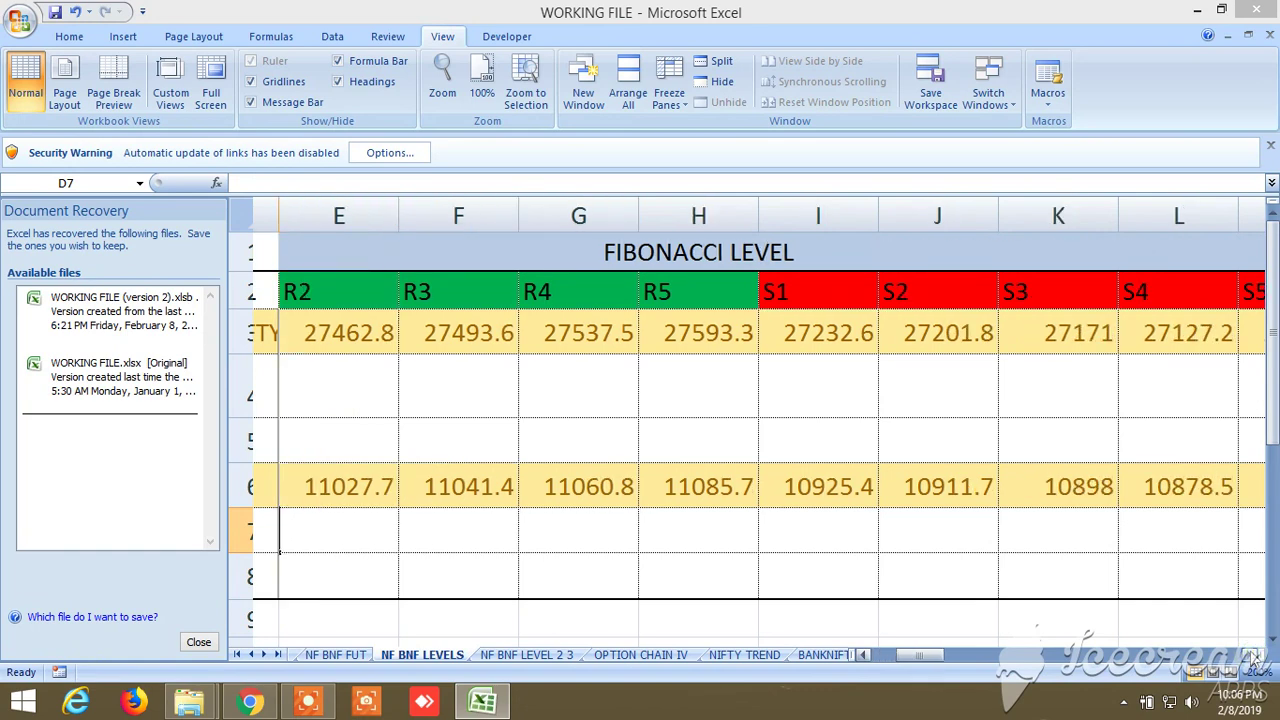
{"action": "left_click", "coordinate": [1257, 655]}
{"action": "left_click", "coordinate": [1257, 655]}
{"action": "left_click", "coordinate": [1257, 655]}
{"action": "left_click", "coordinate": [1256, 655]}
{"action": "left_click", "coordinate": [1256, 655]}
{"action": "left_click", "coordinate": [1256, 655]}
{"action": "left_click", "coordinate": [1256, 655]}
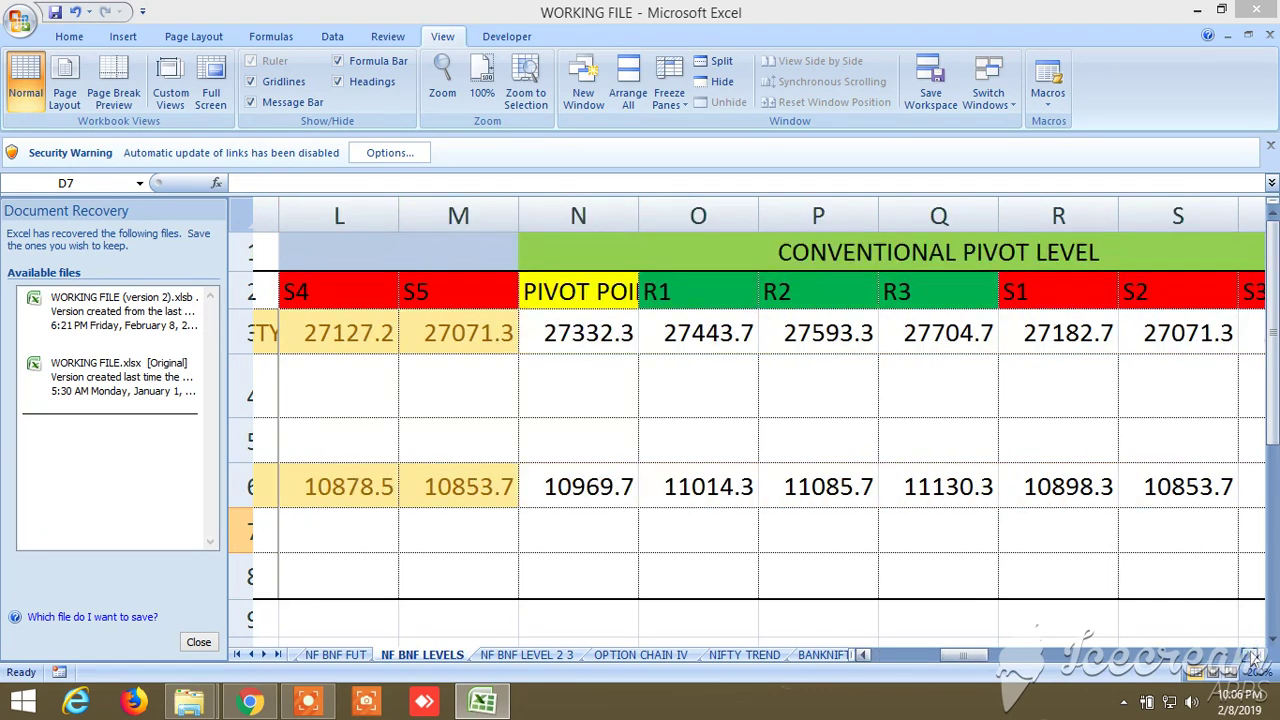
{"action": "left_click", "coordinate": [1256, 655]}
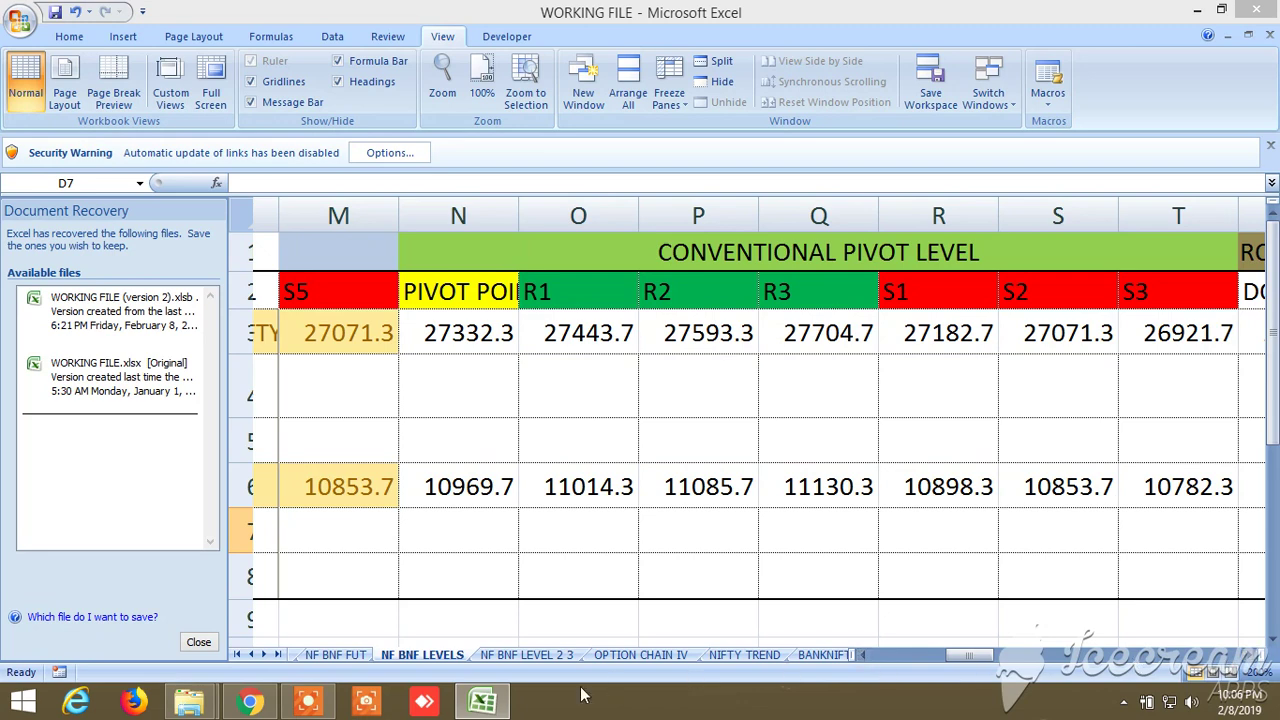
- Open the NF BNF FUT sheet and examine the futures levels in rows 3 and 4 across columns HE to HT
{"action": "left_click", "coordinate": [338, 655]}
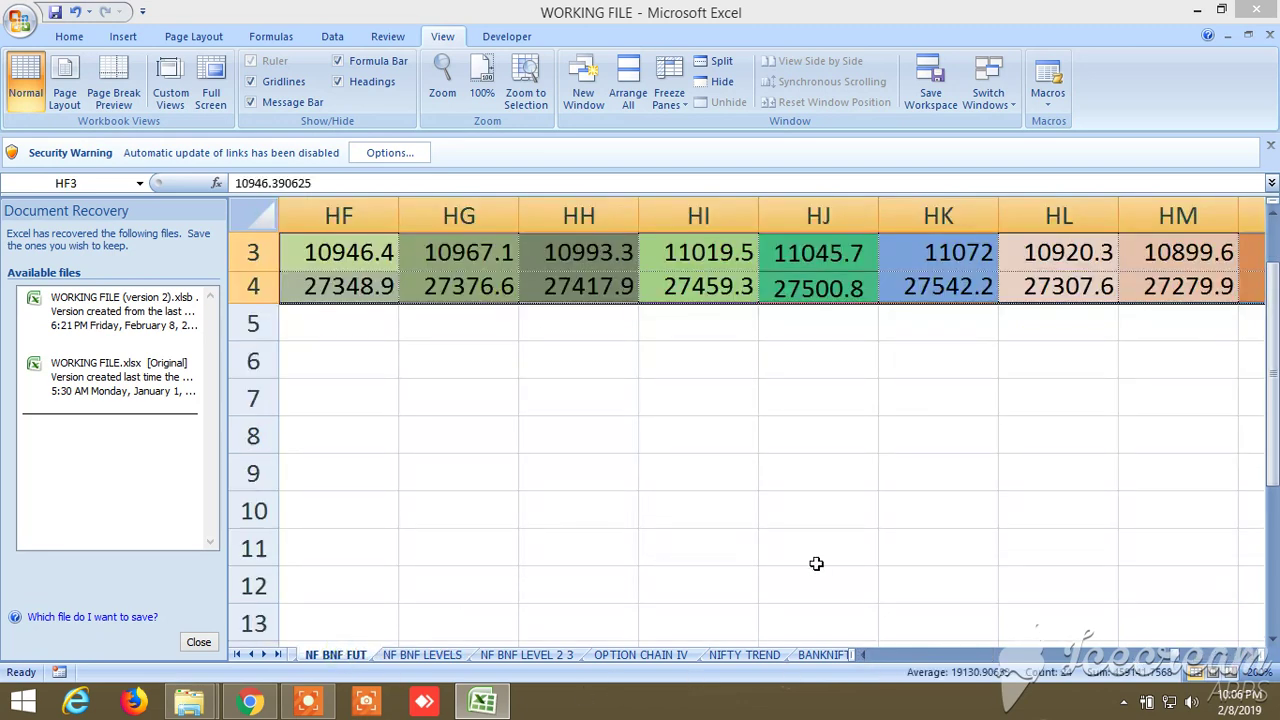
{"action": "left_click", "coordinate": [1251, 662]}
{"action": "left_click", "coordinate": [1251, 662]}
{"action": "left_click", "coordinate": [1251, 662]}
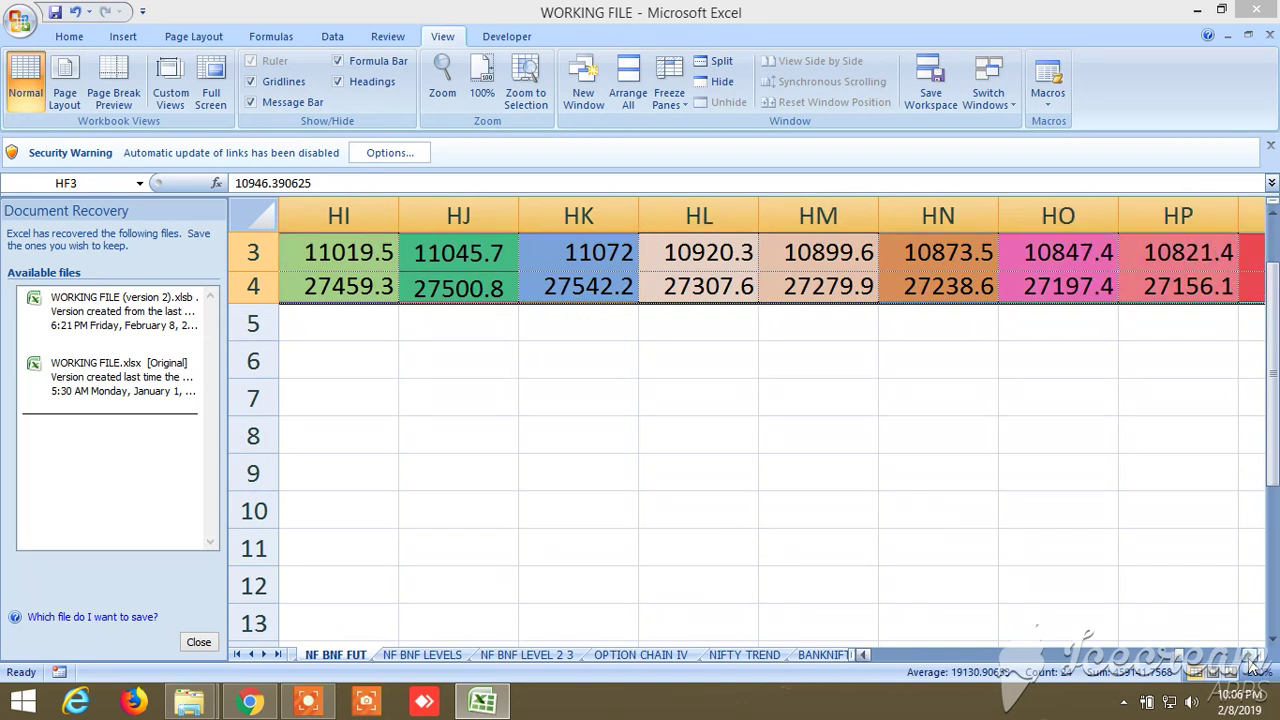
{"action": "left_click", "coordinate": [1251, 662]}
{"action": "left_click", "coordinate": [1251, 662]}
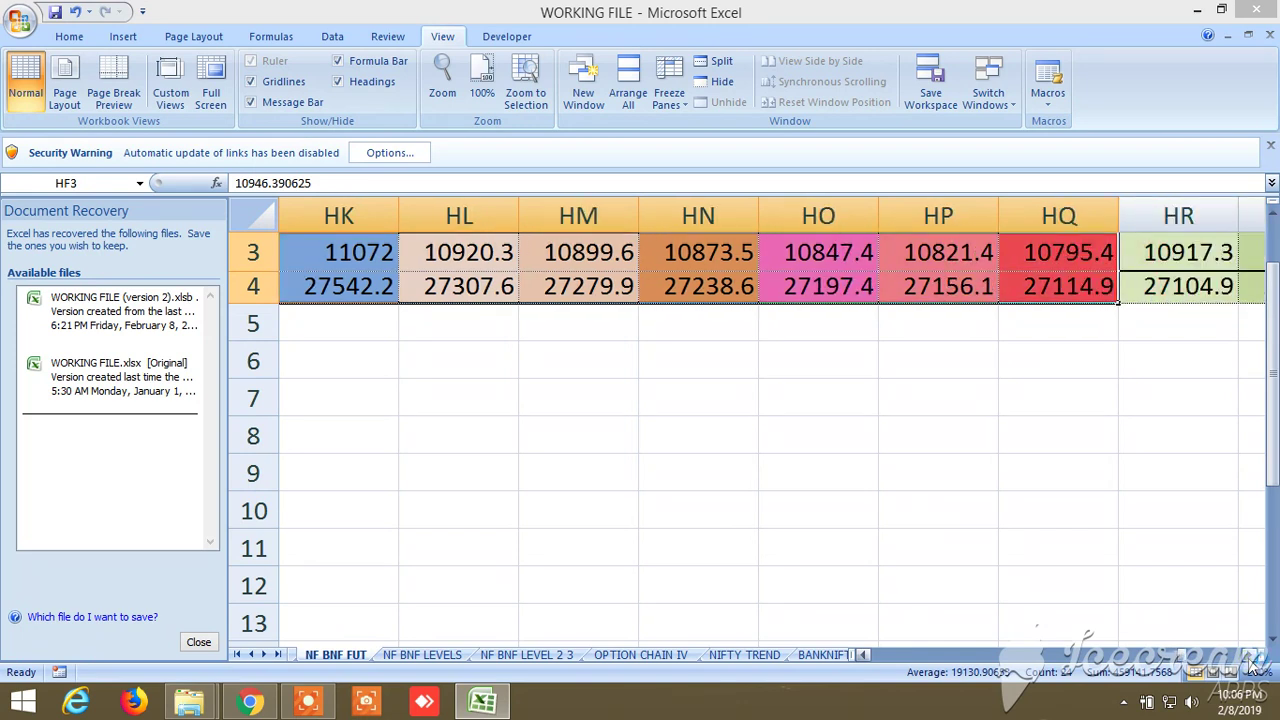
{"action": "left_click", "coordinate": [1251, 662]}
{"action": "left_click", "coordinate": [1251, 662]}
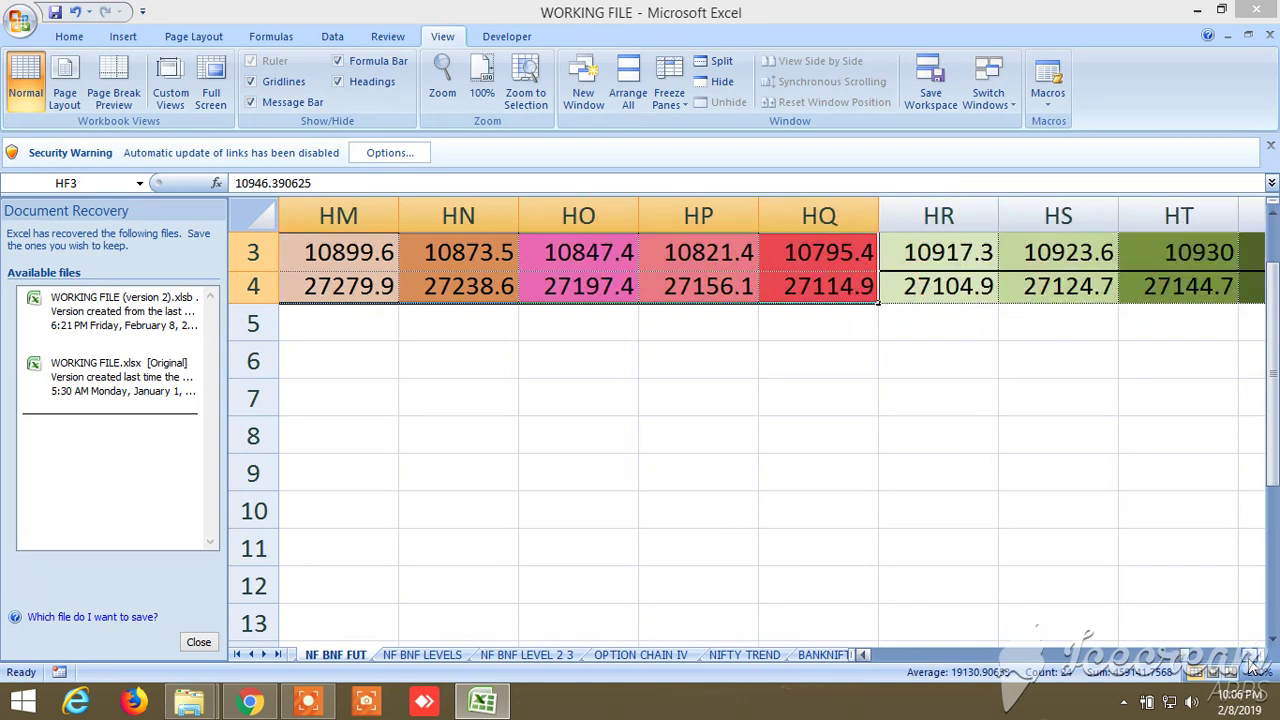
{"action": "left_click", "coordinate": [863, 654]}
{"action": "left_click", "coordinate": [863, 654]}
{"action": "left_click", "coordinate": [863, 654]}
{"action": "left_click", "coordinate": [863, 654]}
{"action": "left_click", "coordinate": [863, 654]}
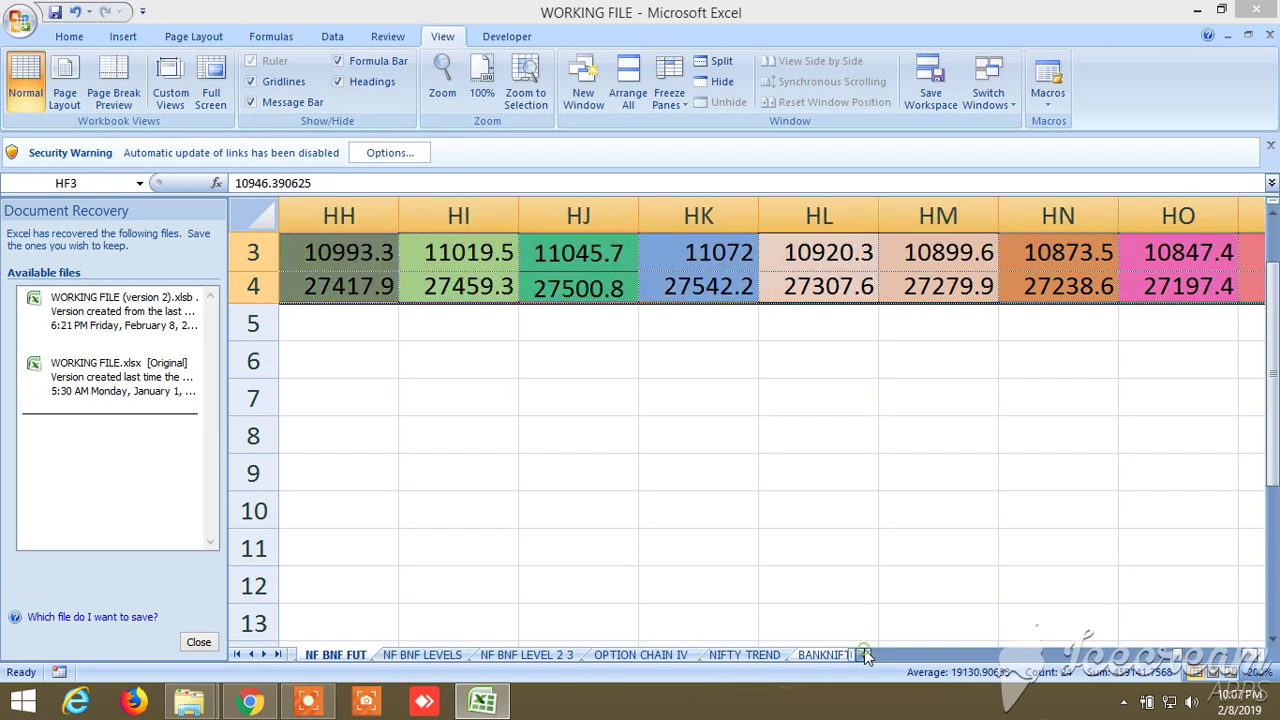
{"action": "left_click", "coordinate": [863, 654]}
{"action": "left_click", "coordinate": [863, 654]}
{"action": "left_click", "coordinate": [863, 654]}
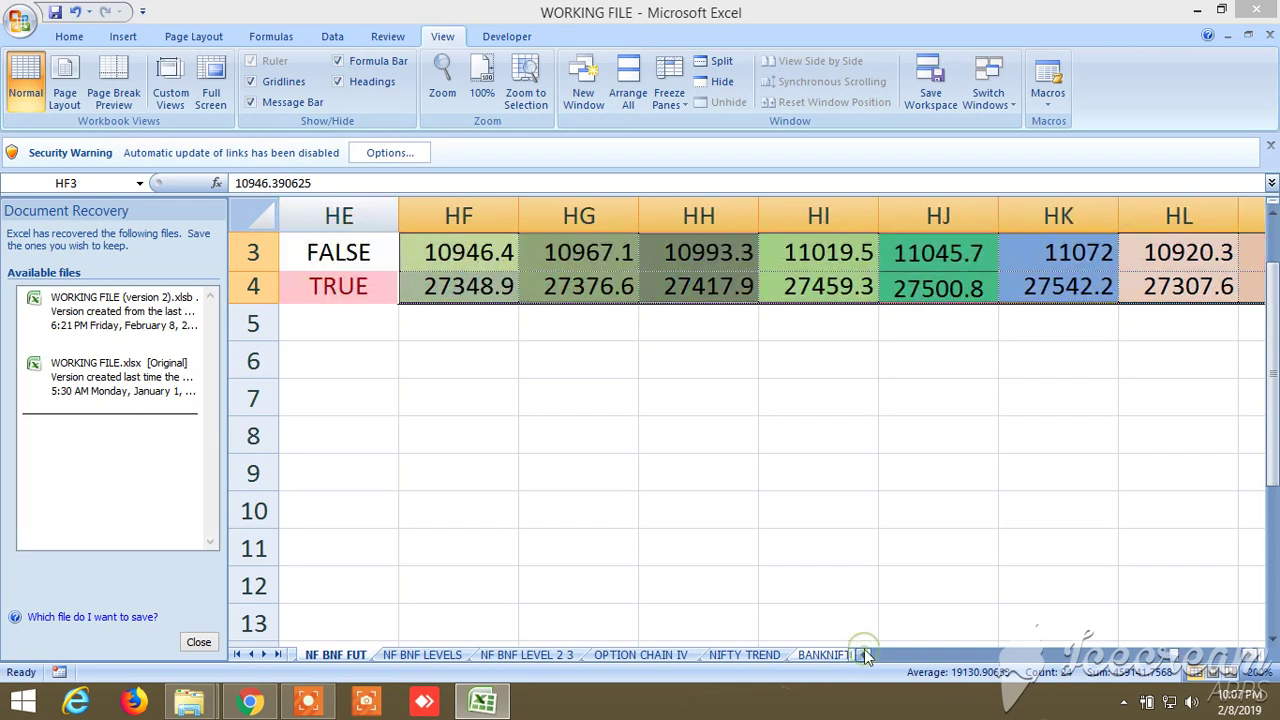
{"action": "left_click", "coordinate": [1251, 656]}
{"action": "left_click", "coordinate": [1251, 656]}
{"action": "left_click", "coordinate": [1251, 656]}
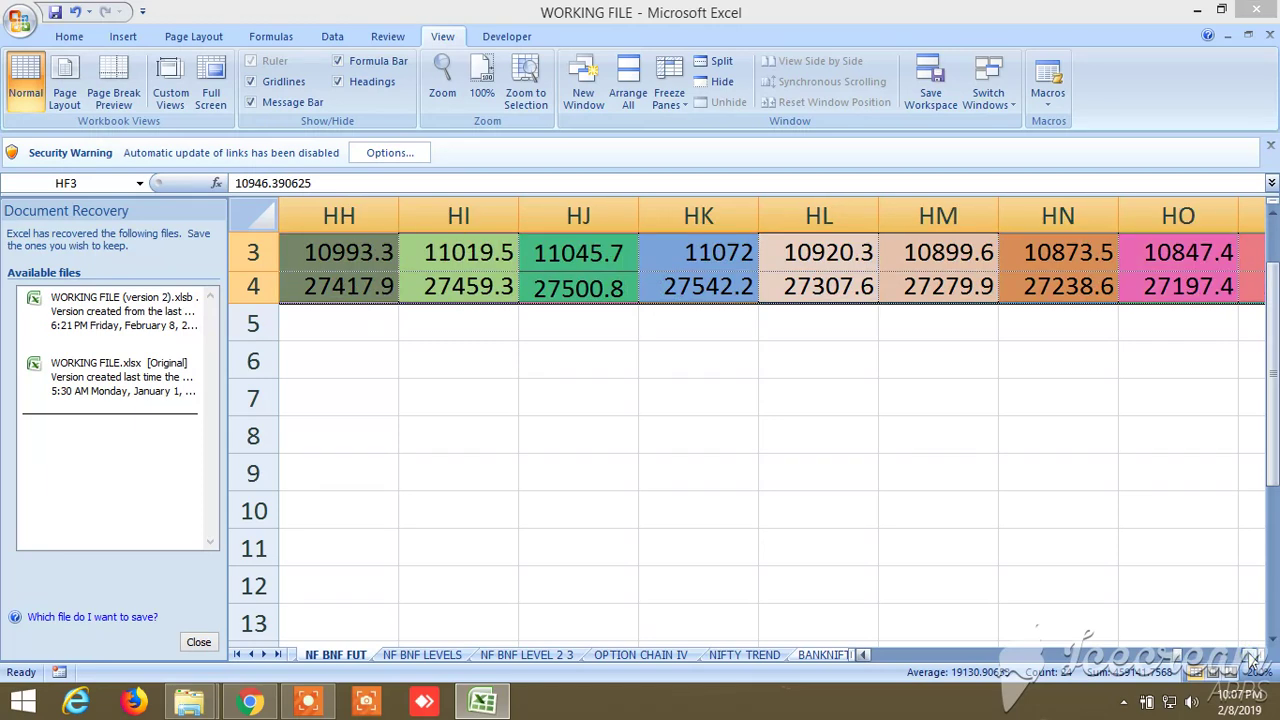
{"action": "left_click", "coordinate": [1251, 658]}
{"action": "left_click", "coordinate": [1251, 658]}
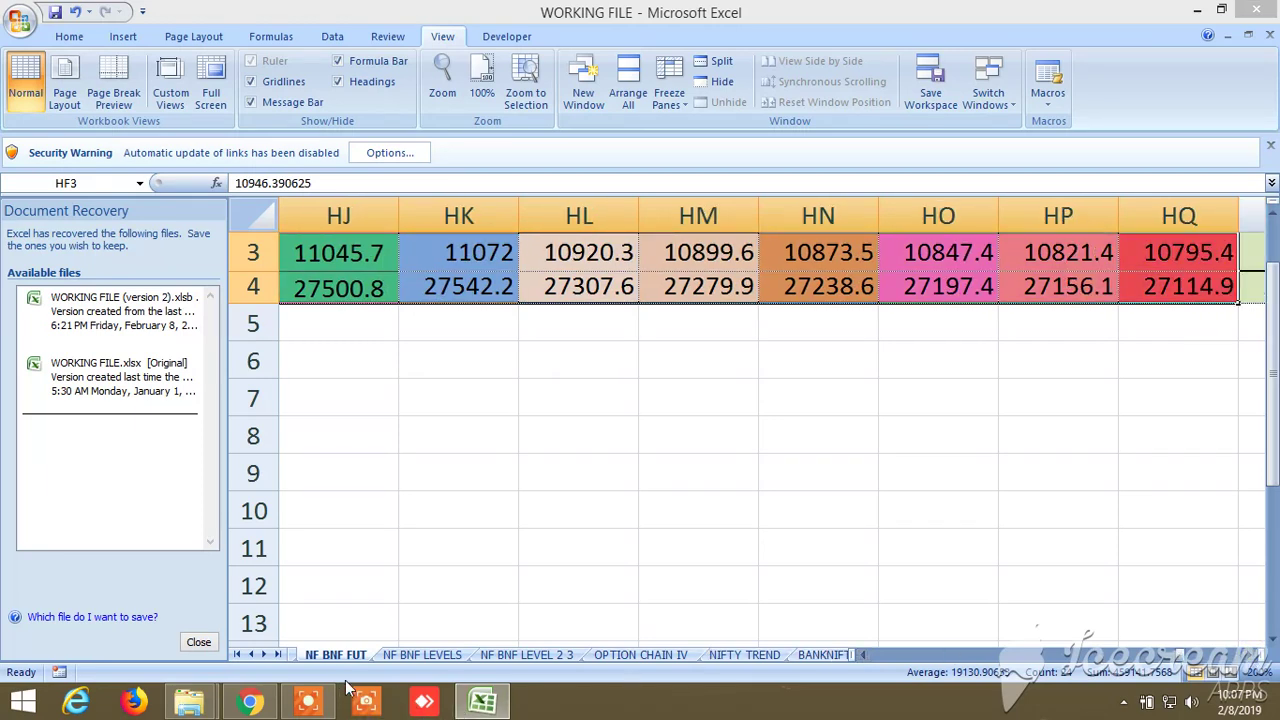
- Switch to File Explorer and bring the This PC window to the front
{"action": "left_click", "coordinate": [250, 703]}
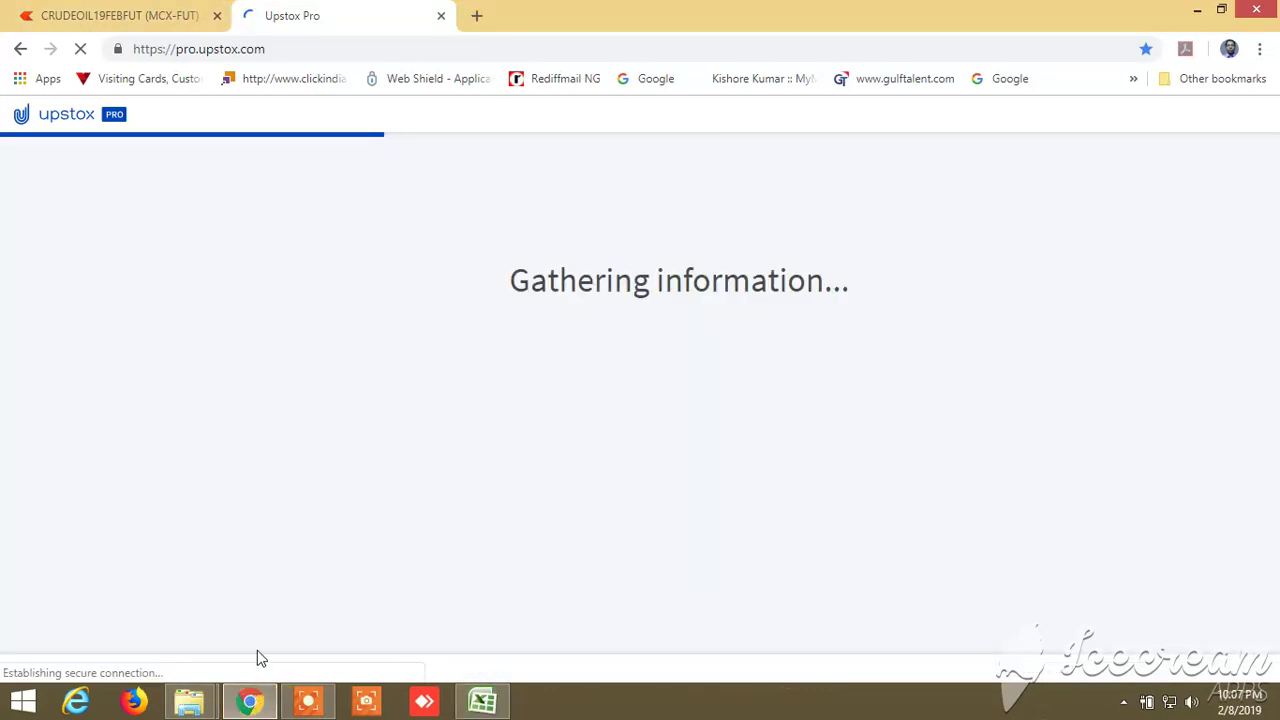
{"action": "left_click", "coordinate": [195, 704]}
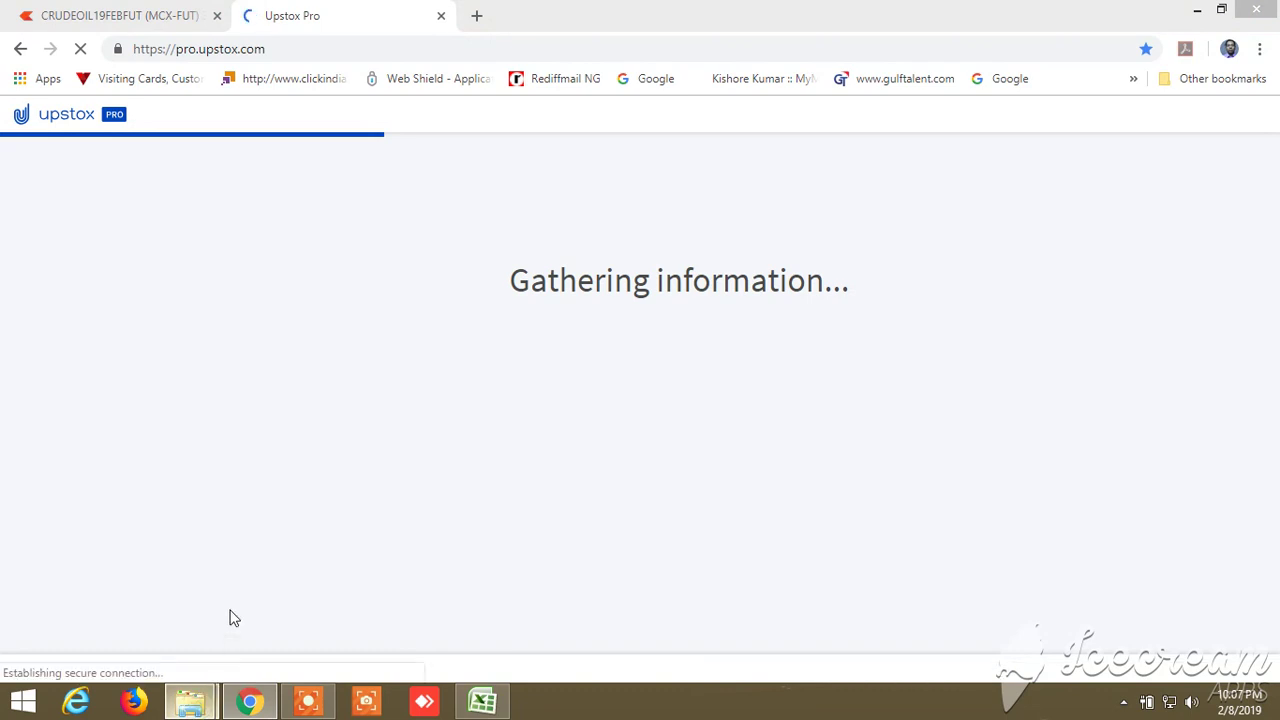
{"action": "mouse_move", "coordinate": [190, 704]}
{"action": "left_click", "coordinate": [339, 596]}
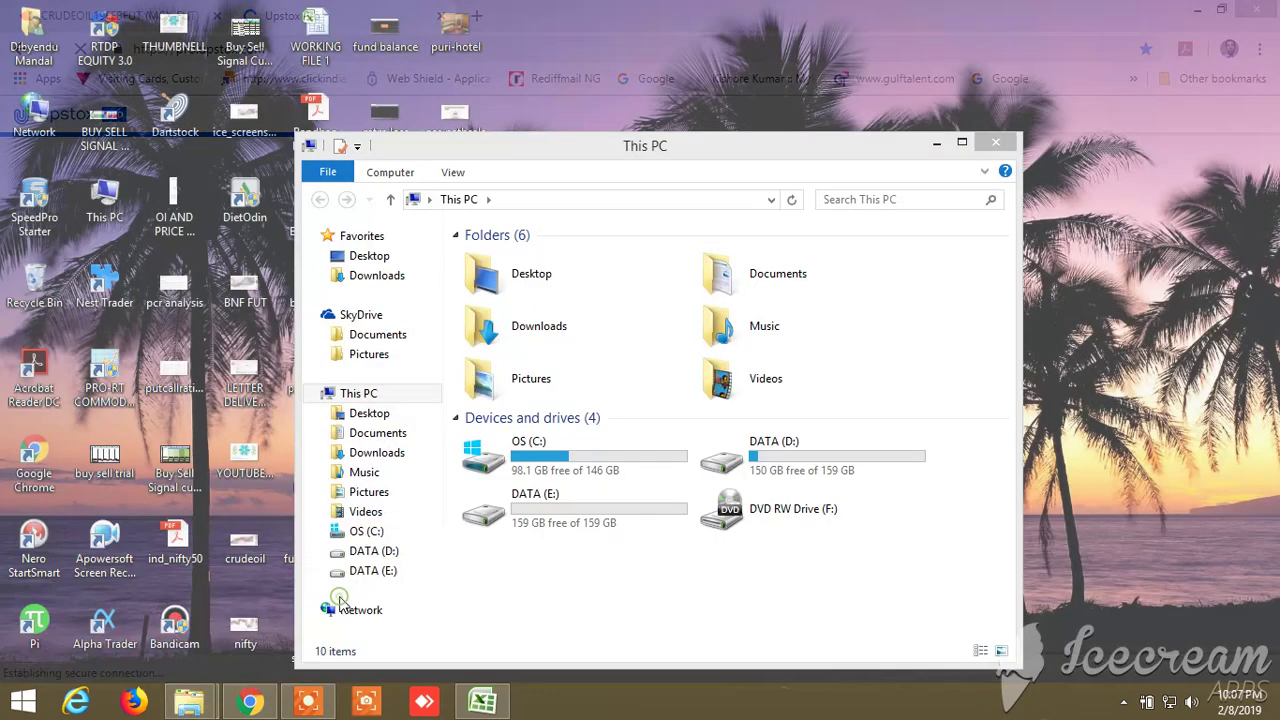
{"action": "left_click", "coordinate": [205, 705]}
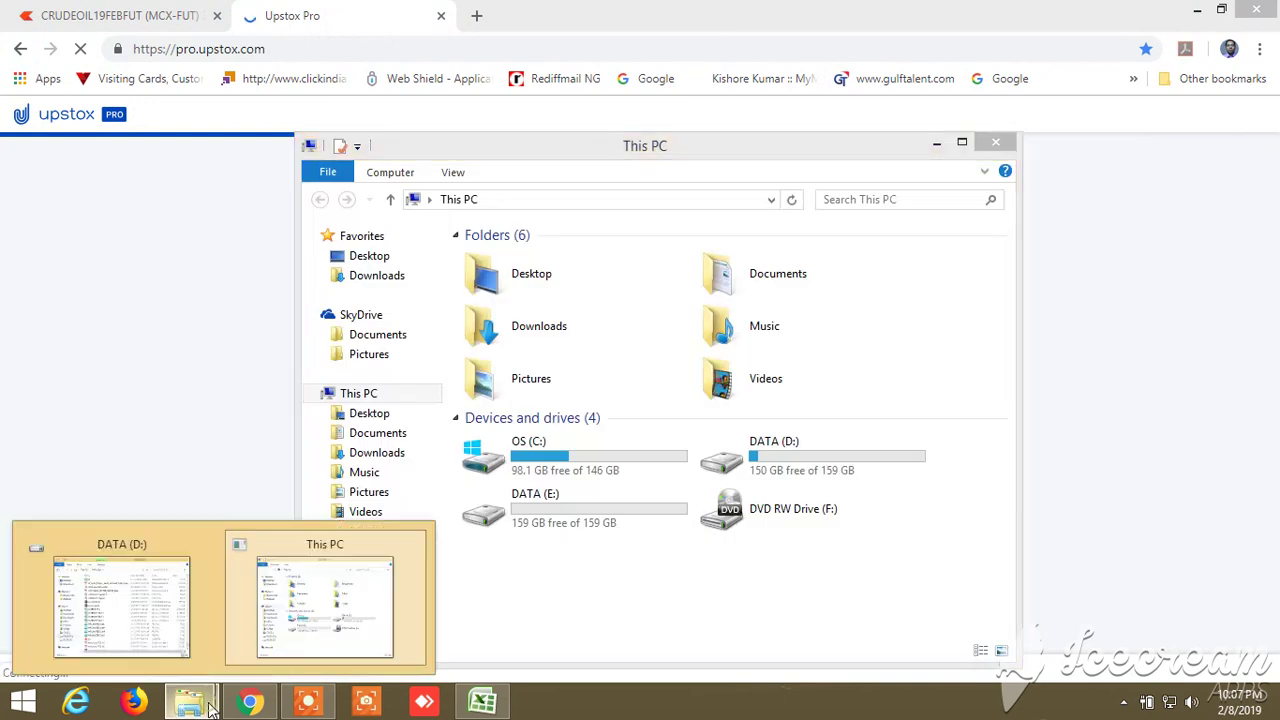
{"action": "left_click", "coordinate": [320, 634]}
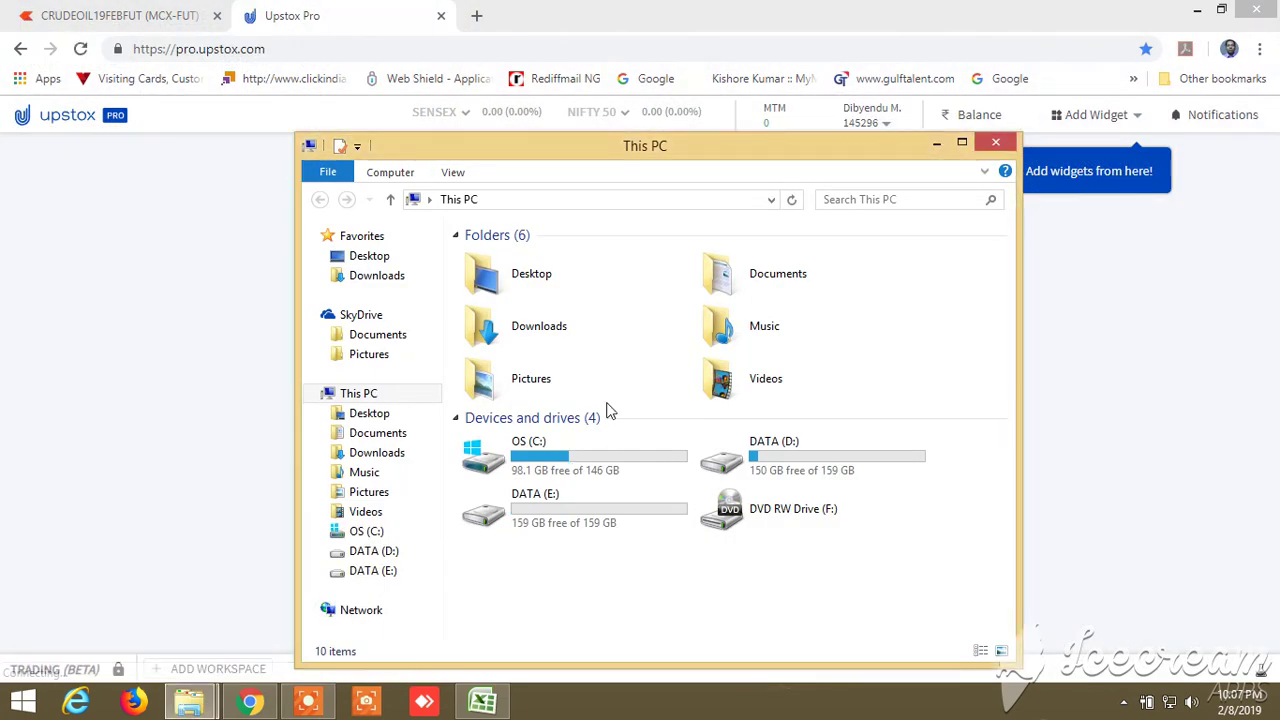
- Open the Downloads folder from This PC
{"action": "left_click", "coordinate": [561, 329]}
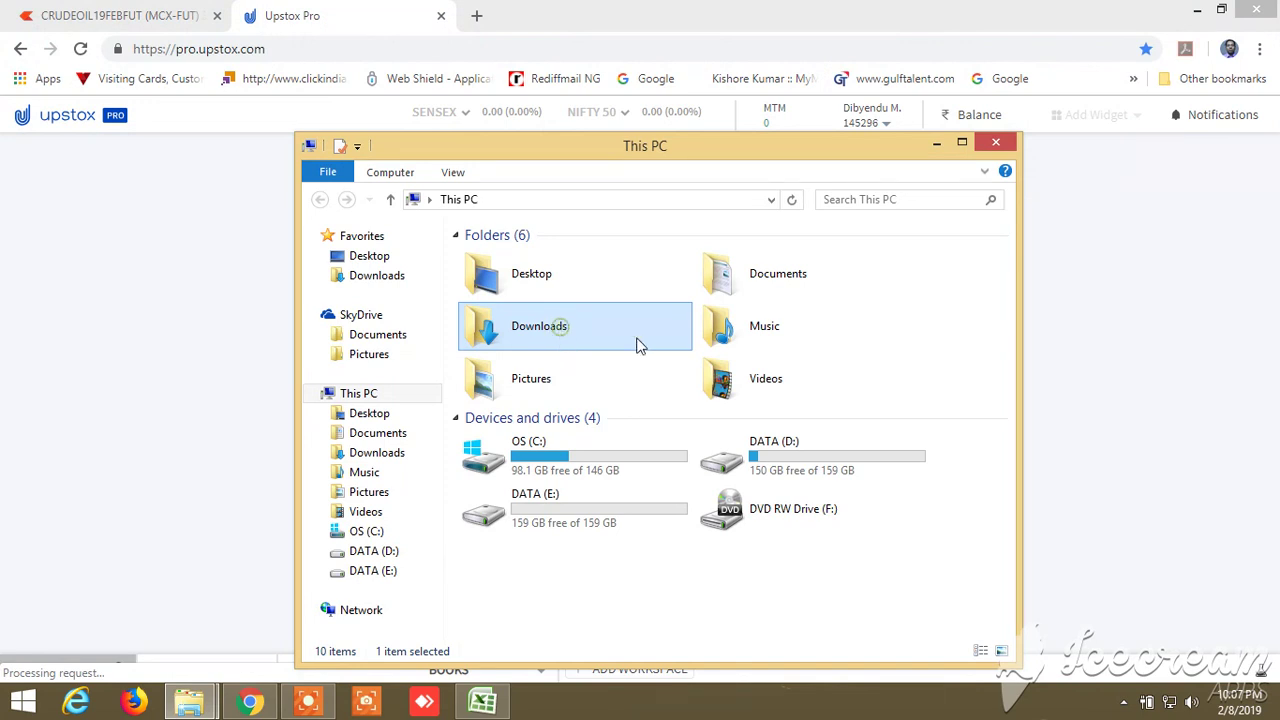
{"action": "double_click", "coordinate": [558, 332]}
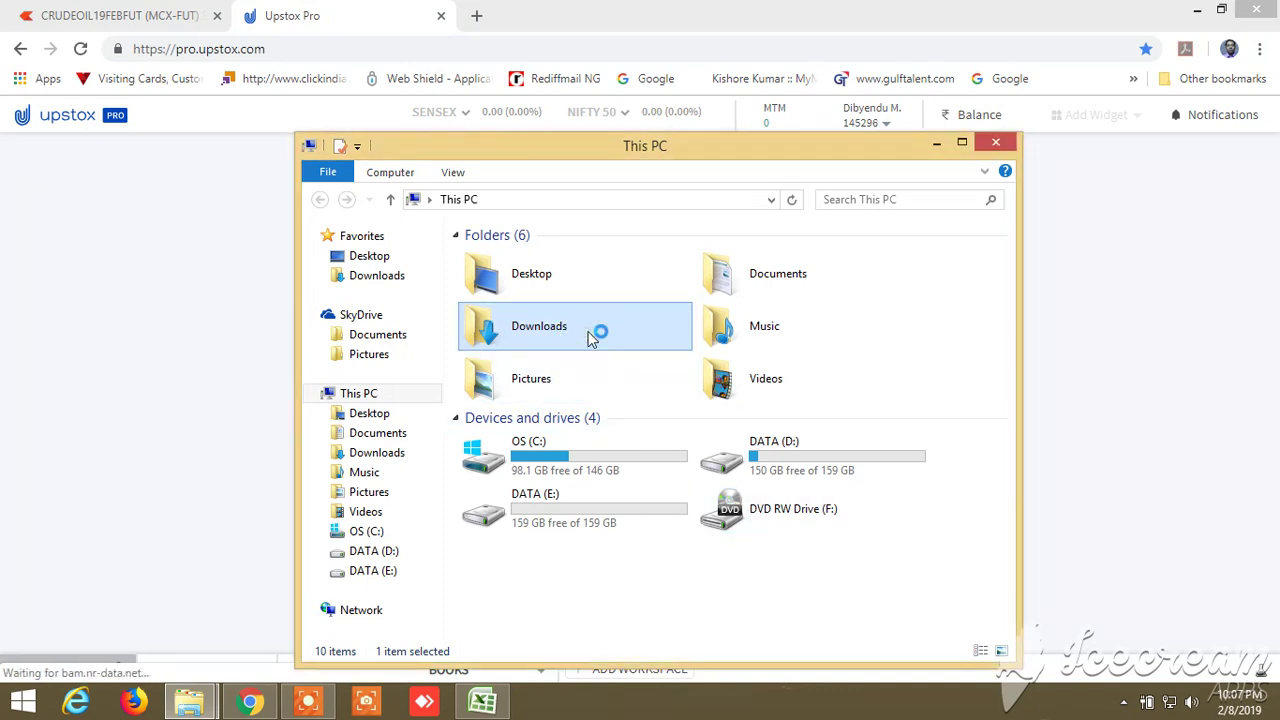
{"action": "double_click", "coordinate": [540, 326]}
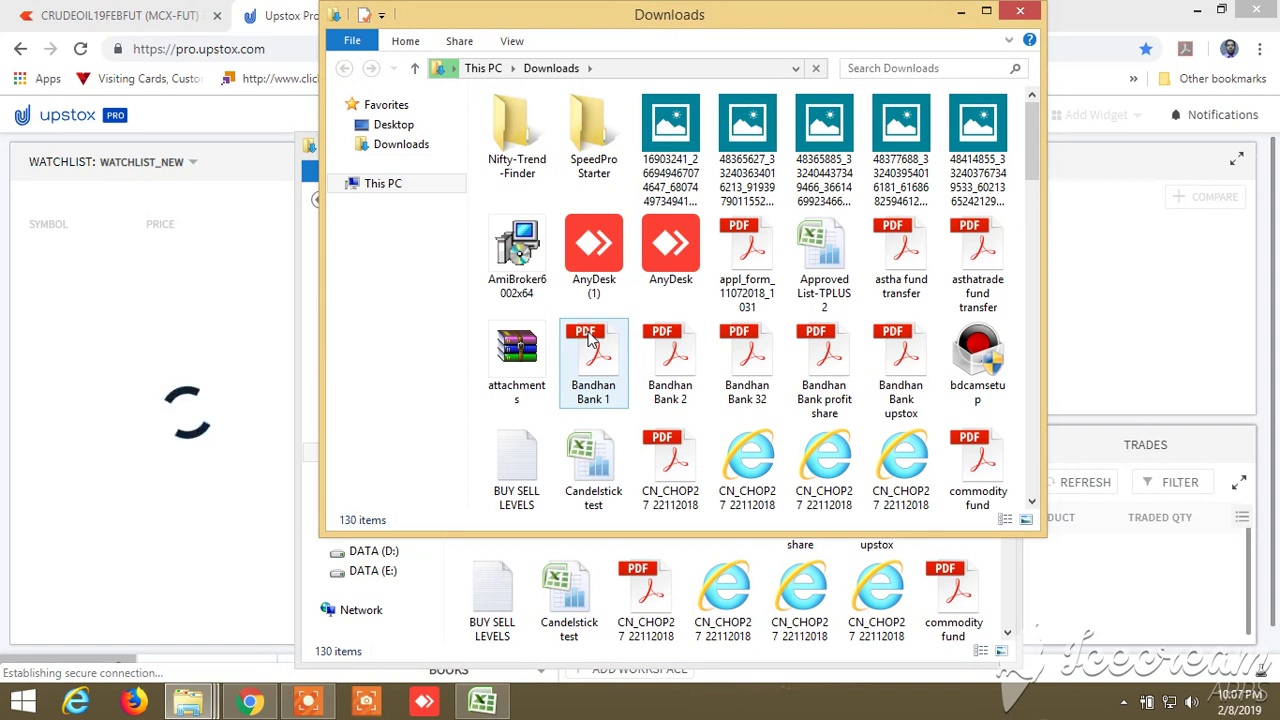
- Open the BUY SELL LEVELS text file in Notepad, maximize it and read through to the rules for trading the levels
{"action": "double_click", "coordinate": [519, 471]}
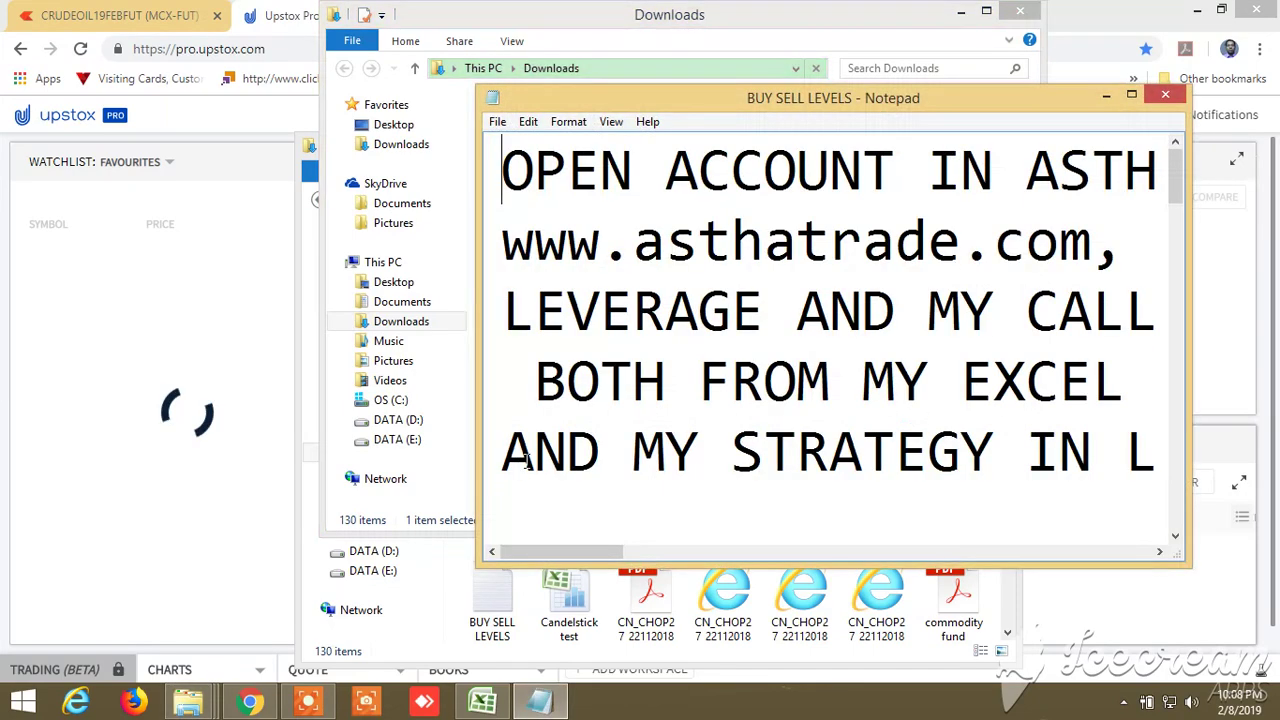
{"action": "left_click", "coordinate": [1131, 97]}
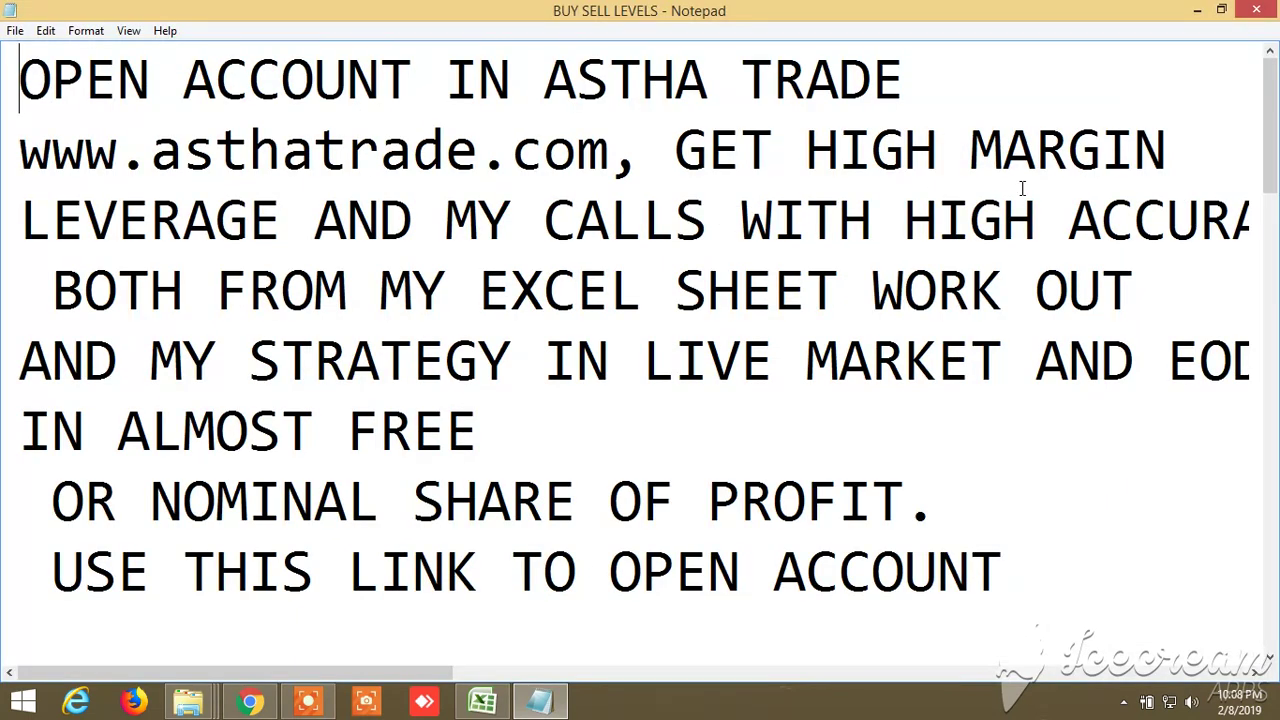
{"action": "left_click_drag", "start_coordinate": [1262, 153], "coordinate": [1275, 463]}
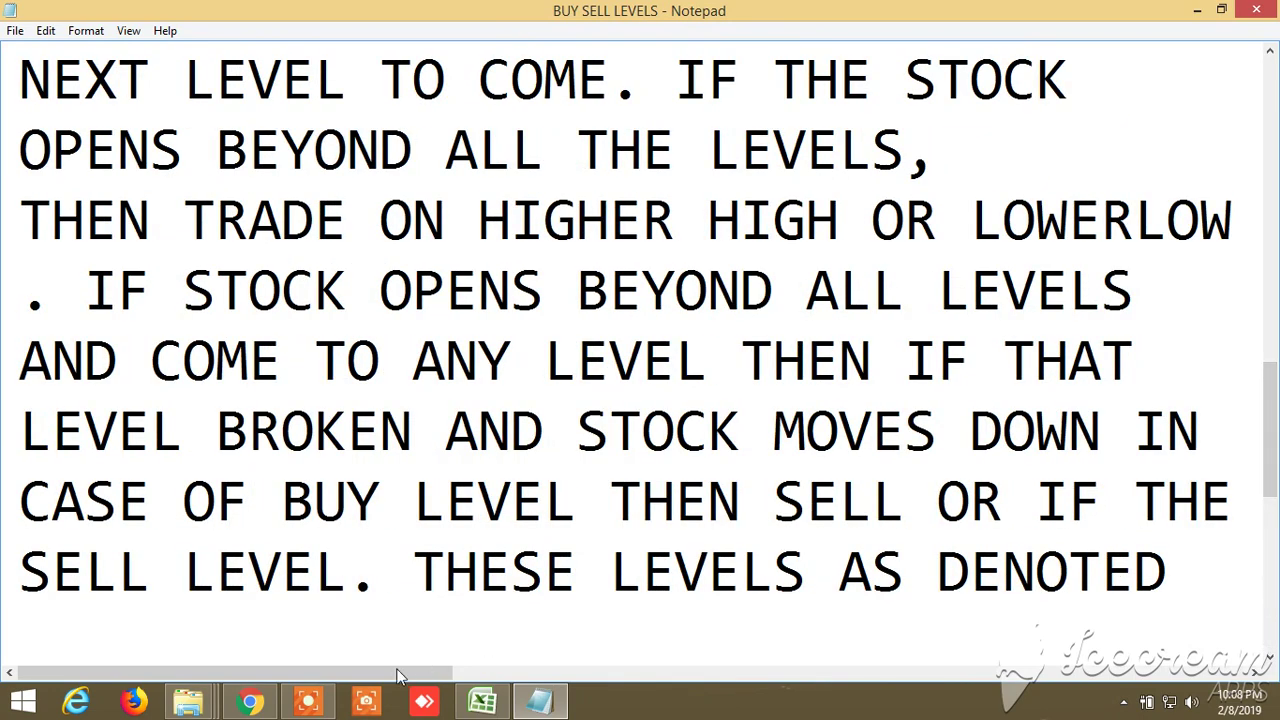
- Switch to the Upstox Pro page in Chrome and open the QUOTE workspace
{"action": "left_click", "coordinate": [250, 702]}
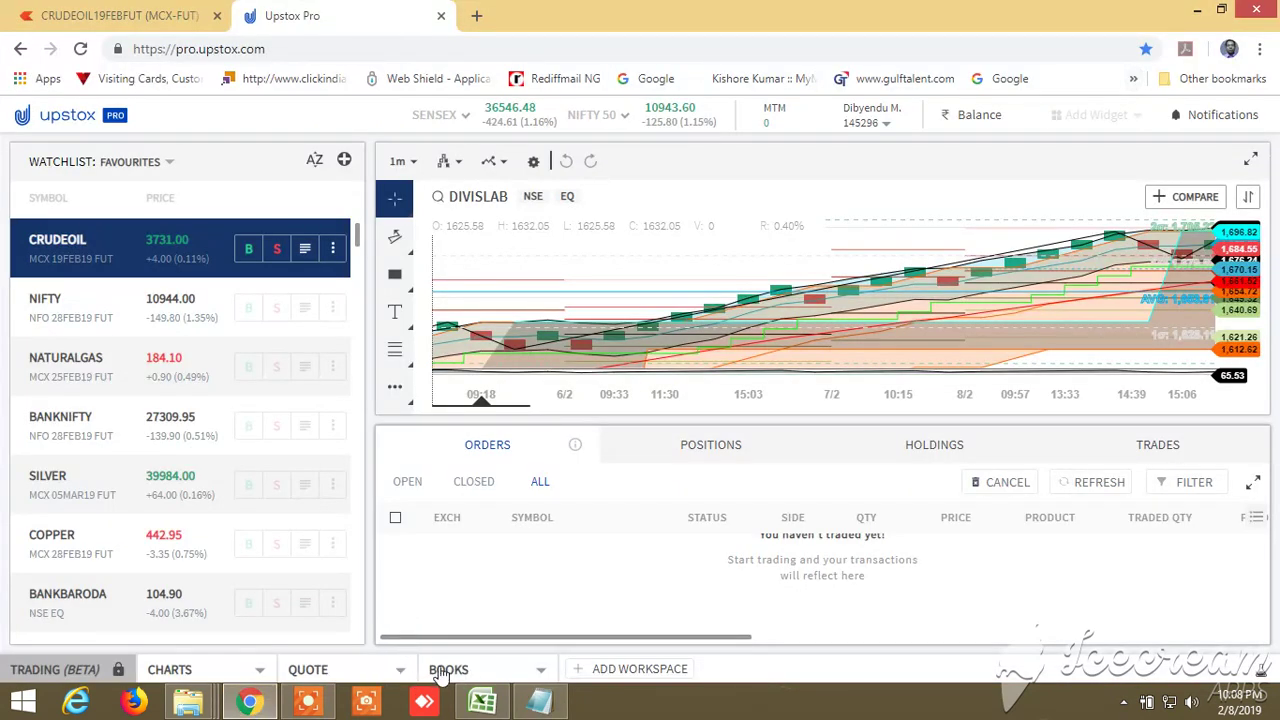
{"action": "left_click", "coordinate": [323, 671]}
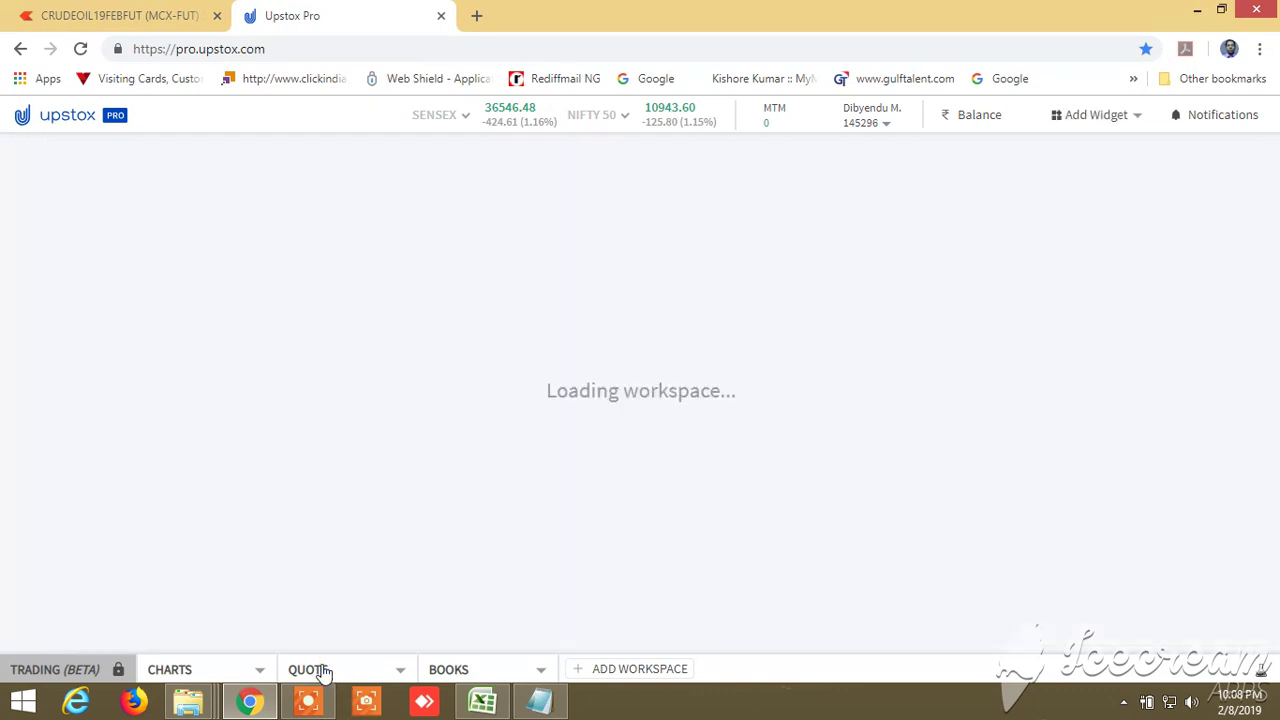